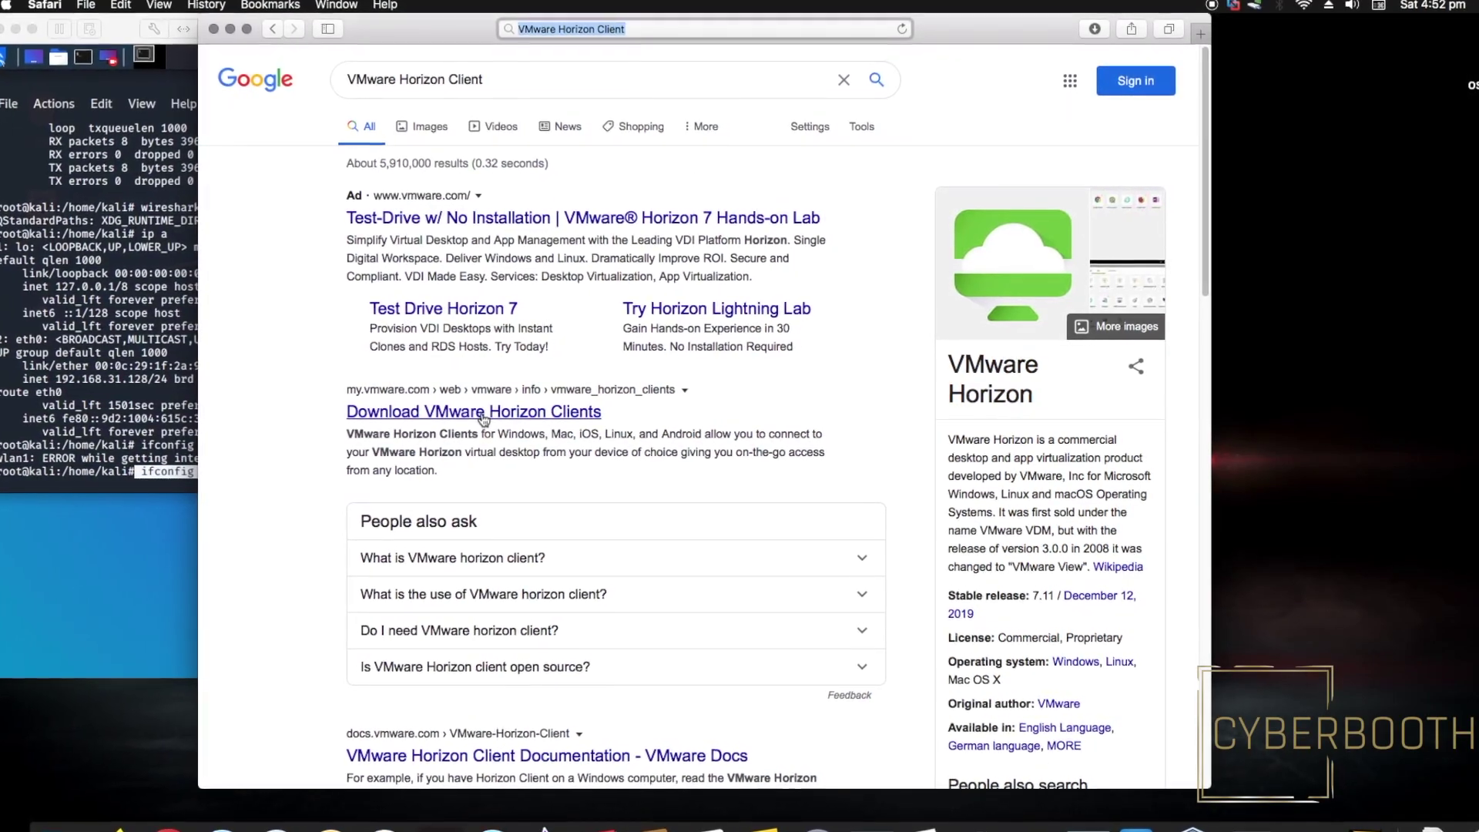
# Open VMware's 'Download VMware Horizon Clients' result and scroll down to the client product list
pyautogui.click(481, 415)
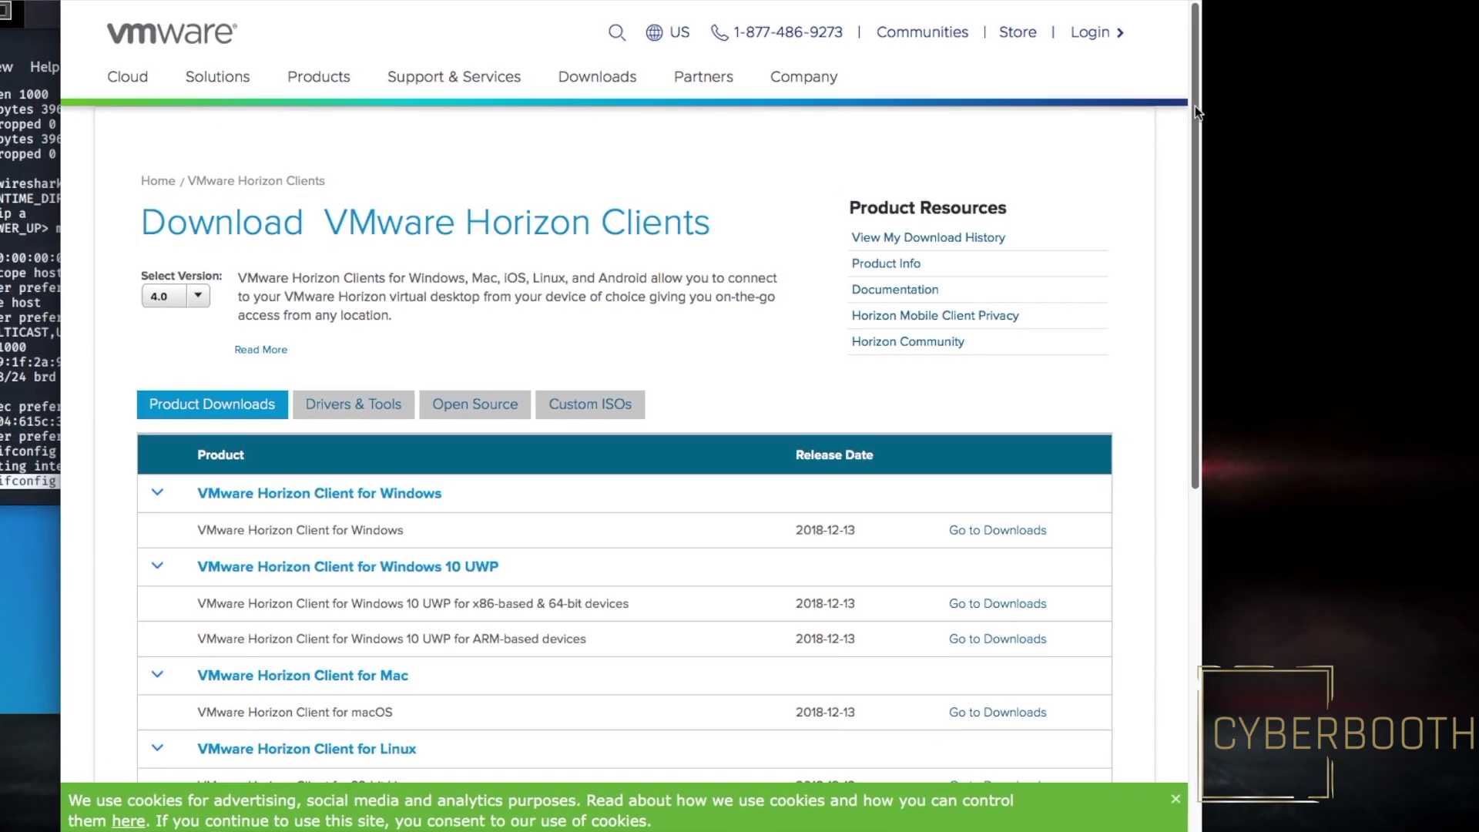
pyautogui.moveTo(1190, 95); pyautogui.dragTo(1175, 293)
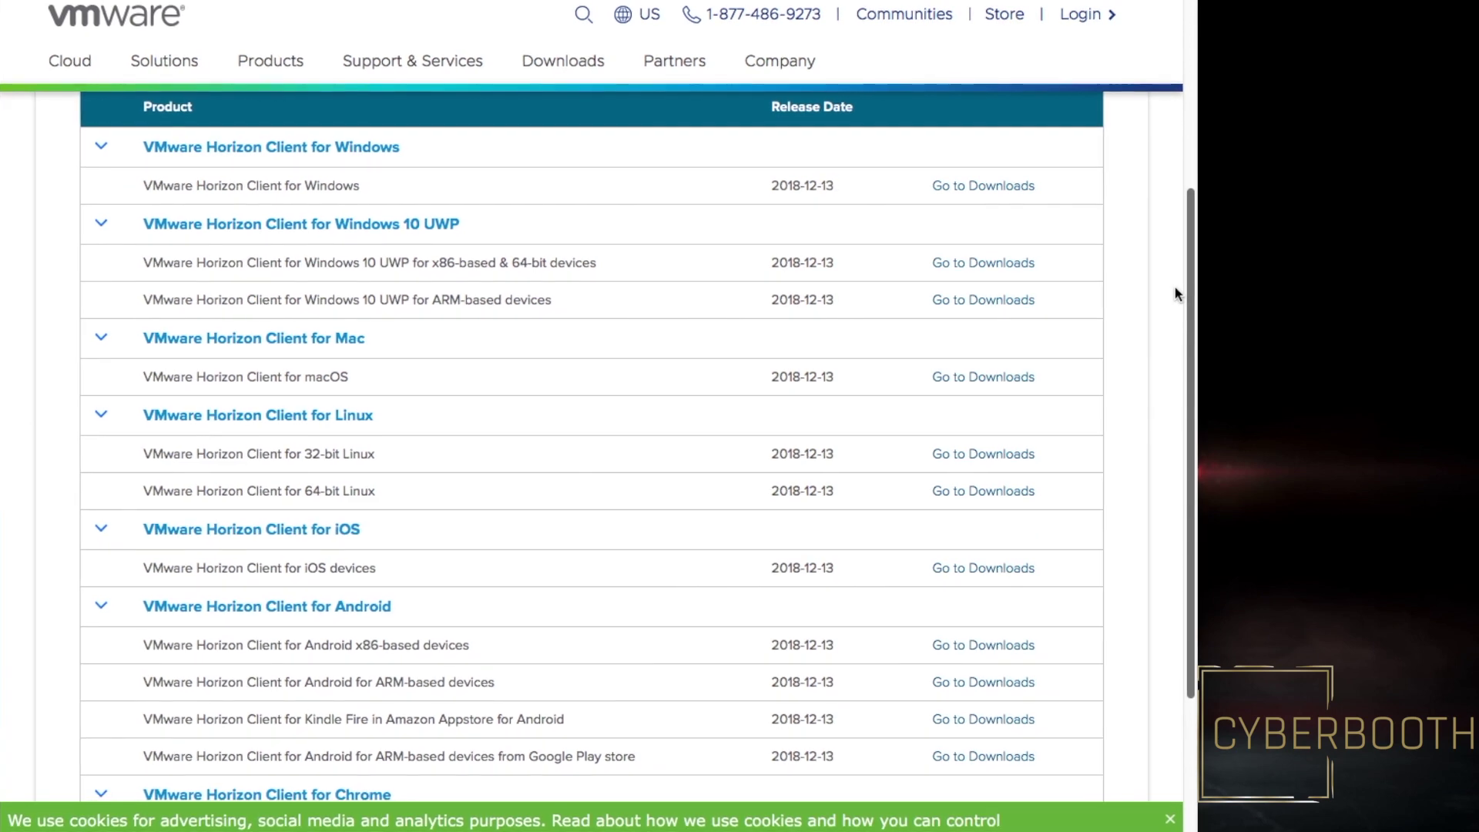
# Go to the Horizon Client for macOS 4.10.0 download page and allow downloads from my.vmware.com
pyautogui.click(984, 377)
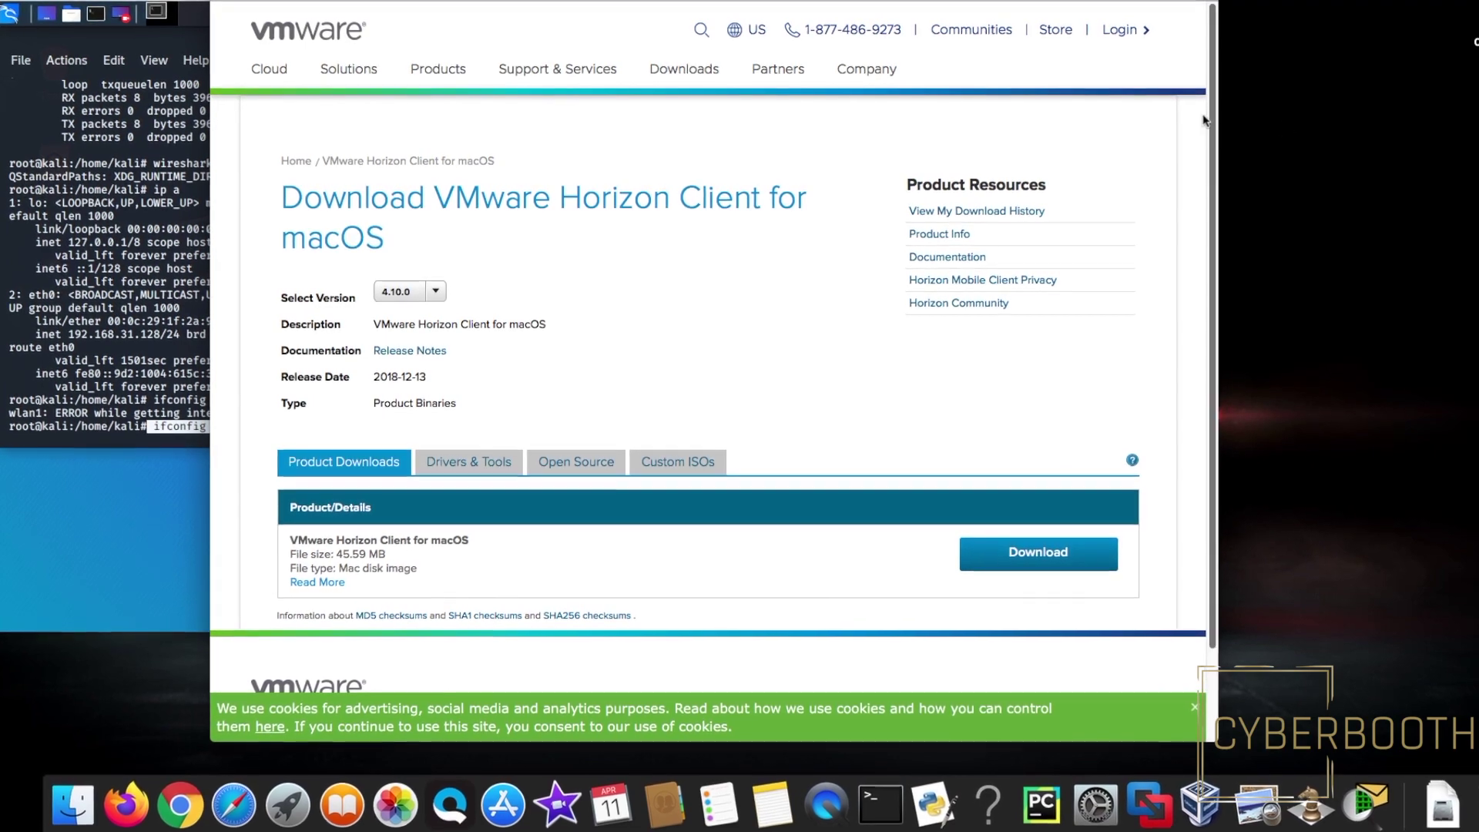
pyautogui.scroll(-3, 1009, 368)
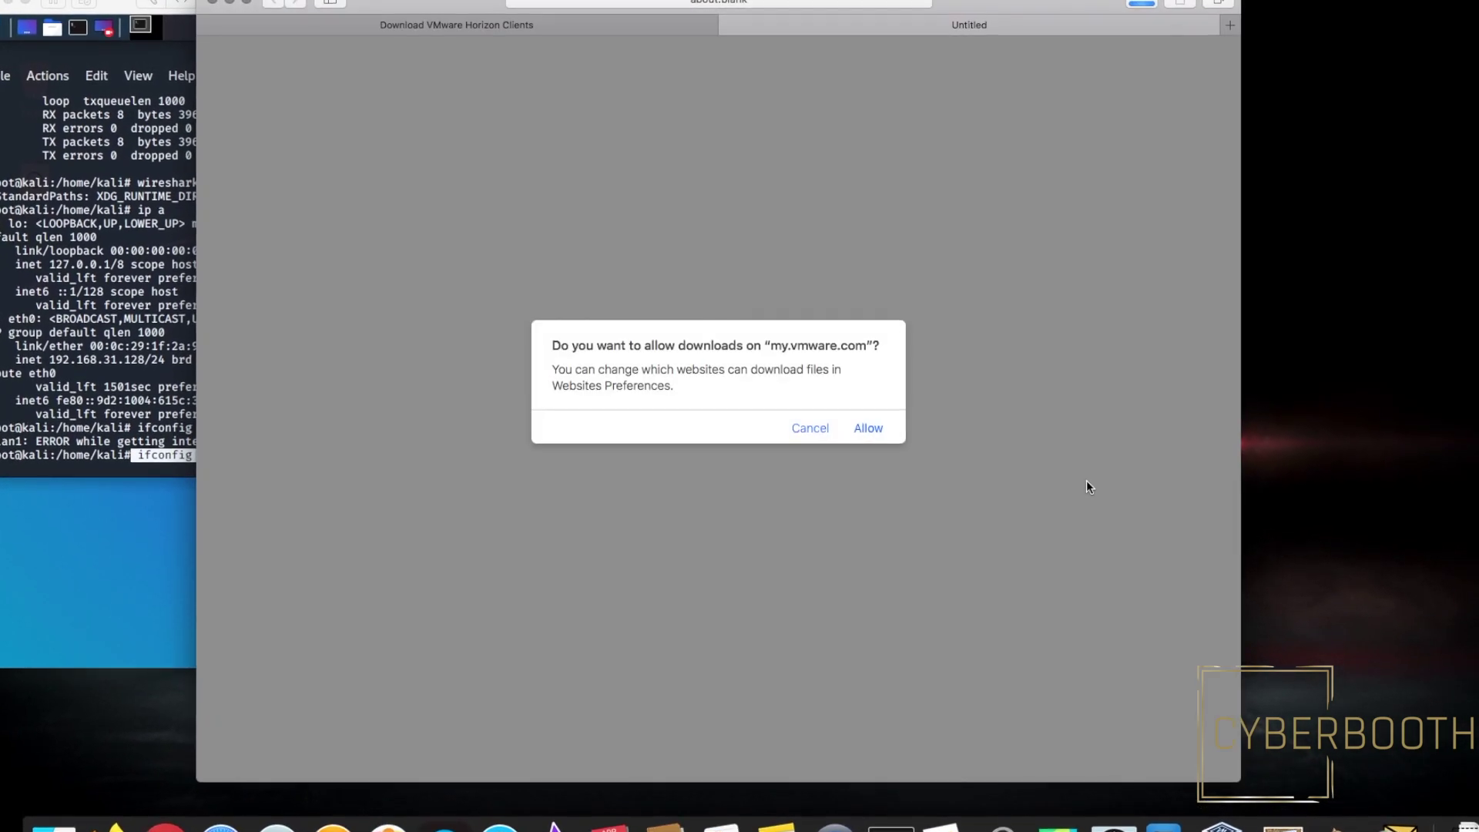
pyautogui.click(881, 438)
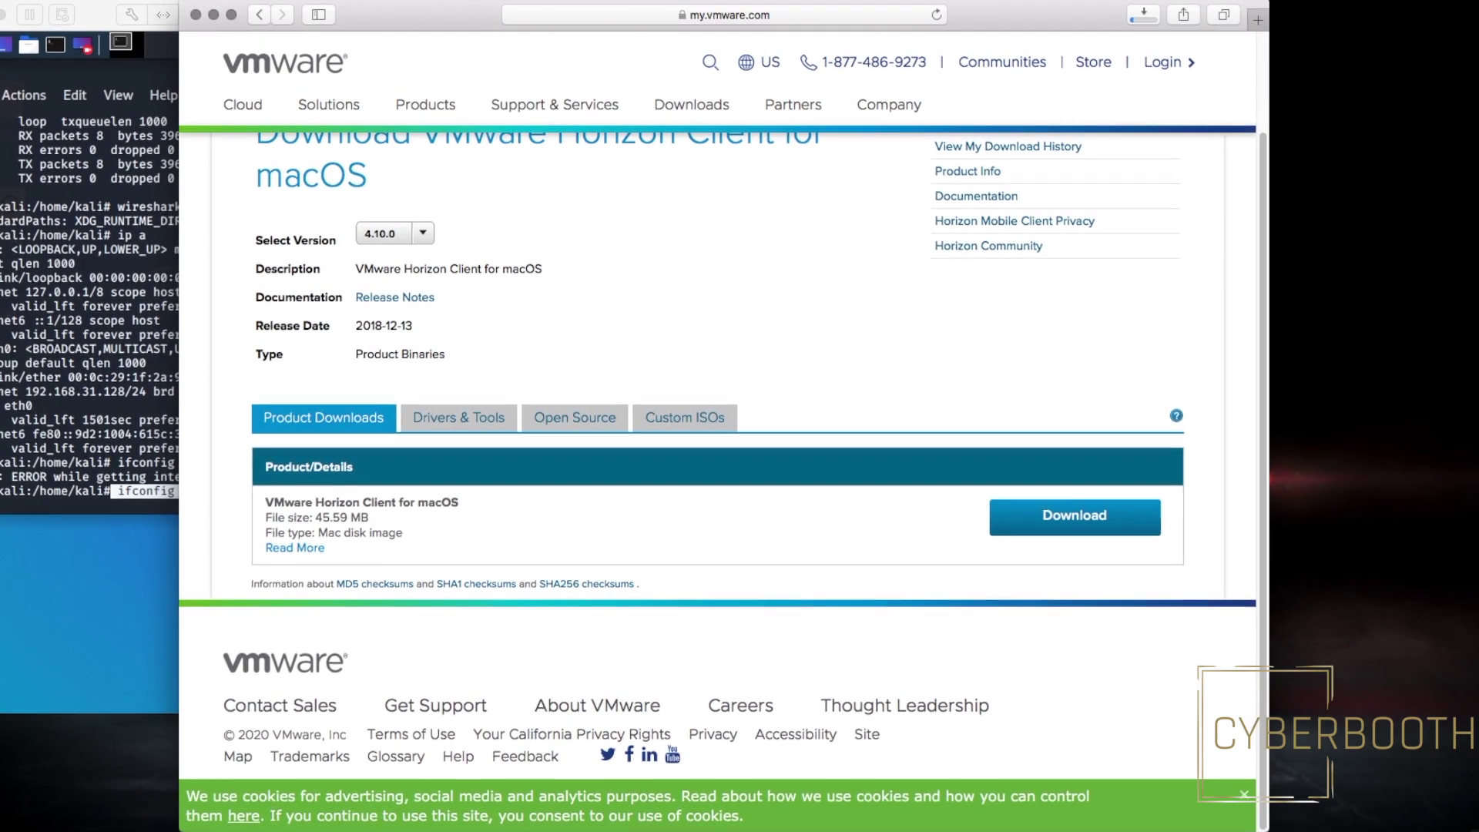
# Close the Kali terminal, shut down the Kali virtual machine, and return to Safari
pyautogui.press('super+Tab')
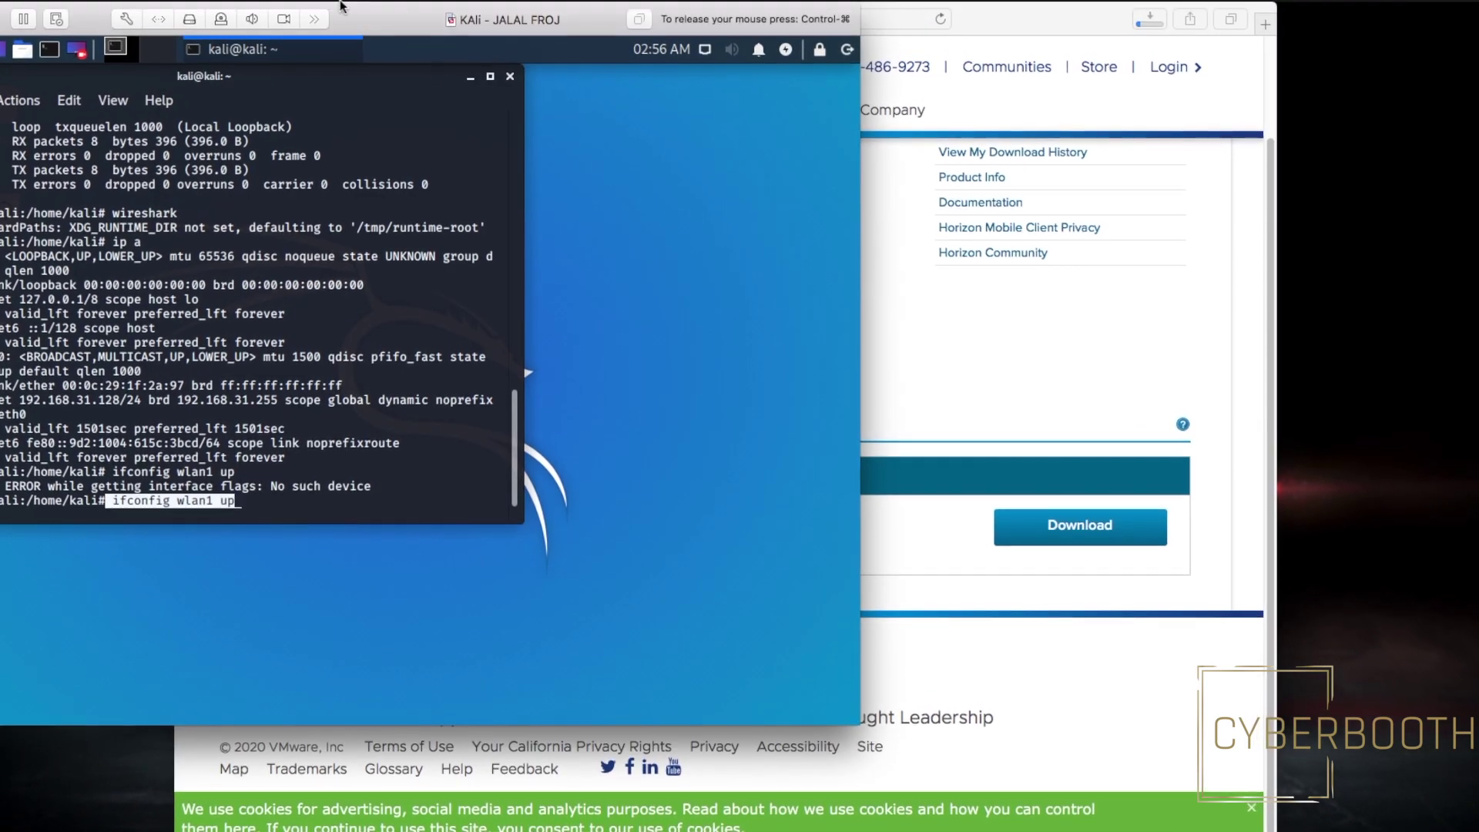
pyautogui.click(510, 76)
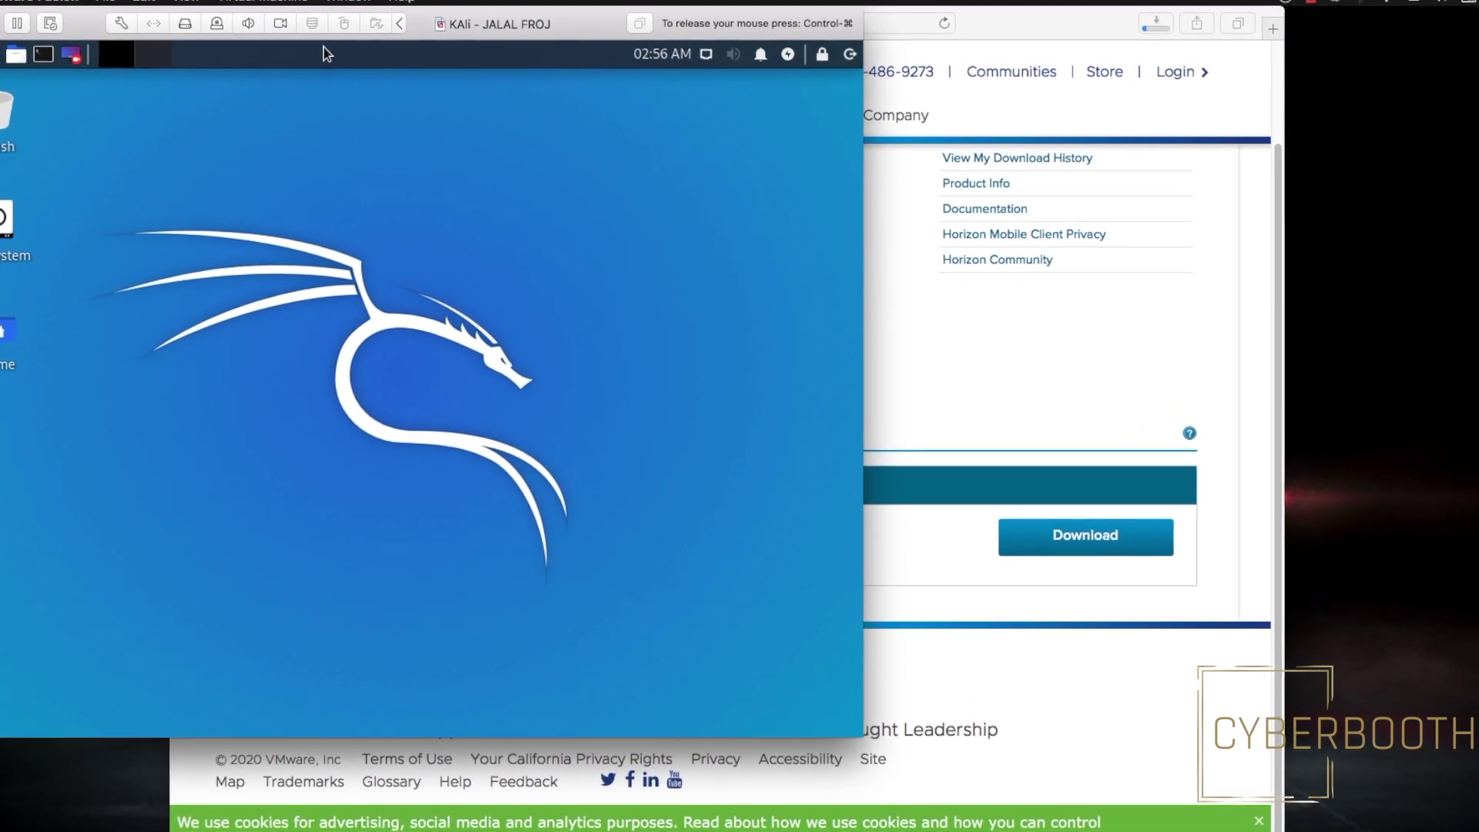
pyautogui.click(852, 59)
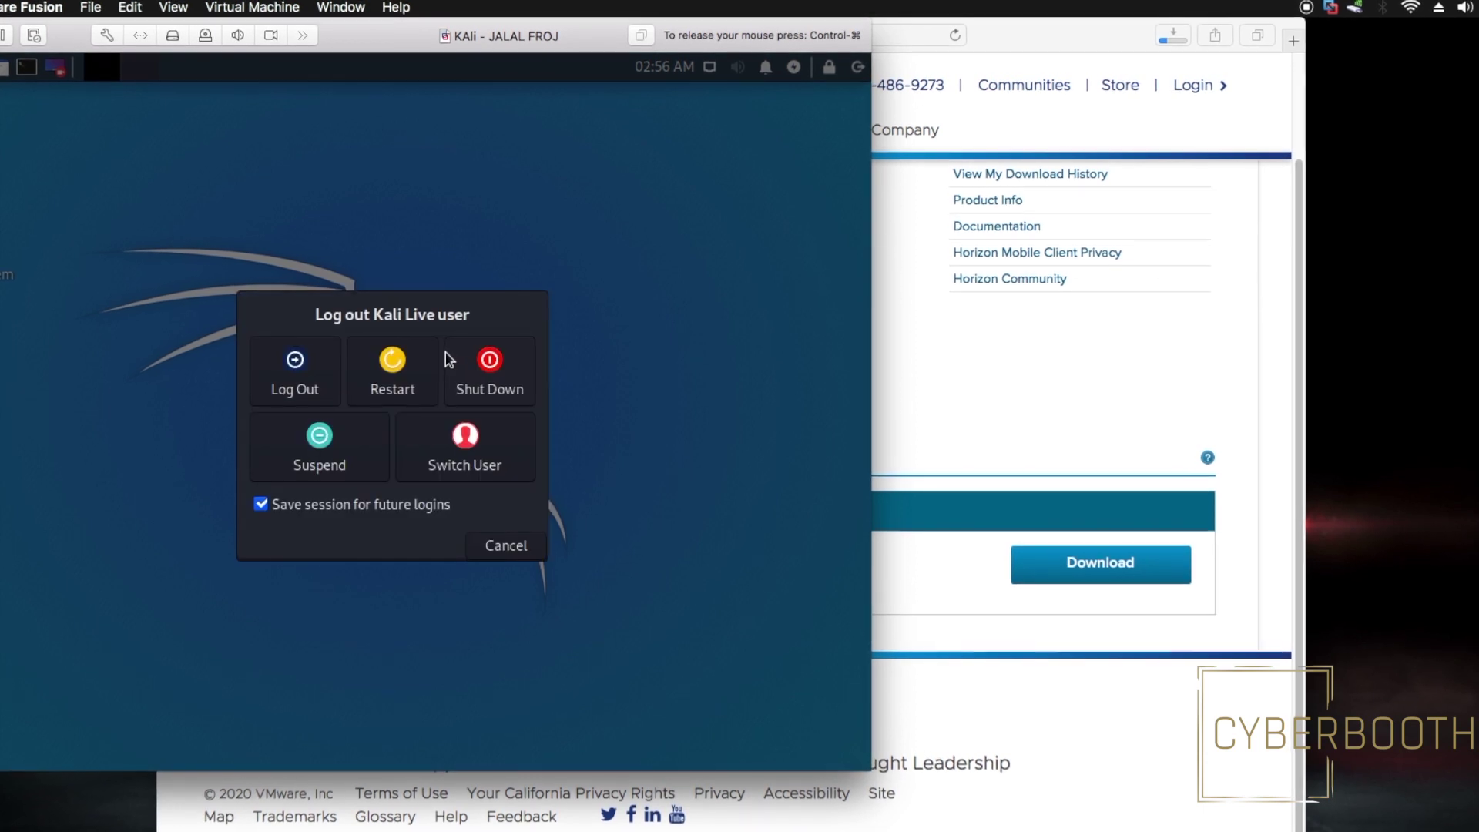
pyautogui.click(488, 374)
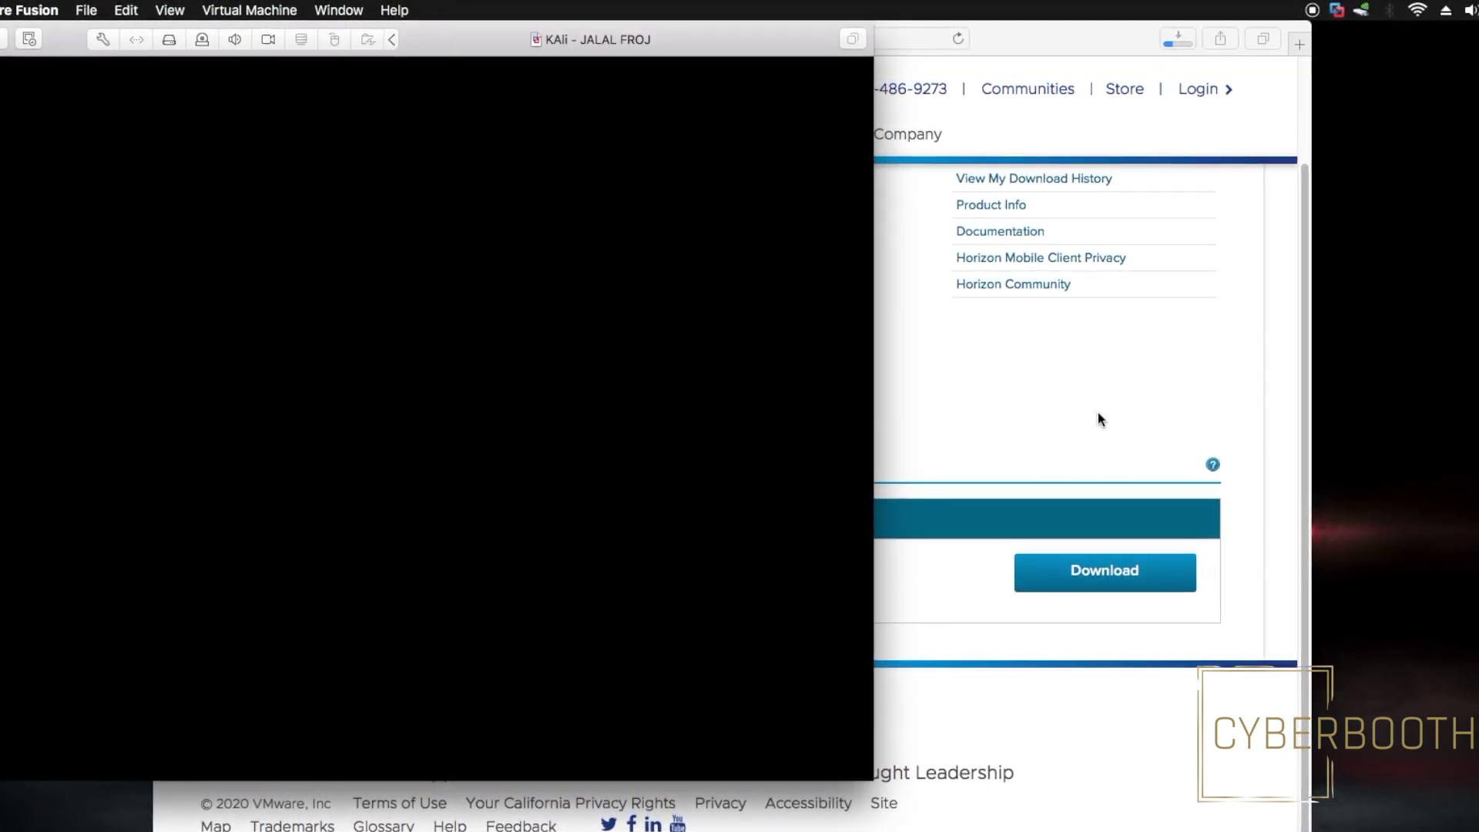
pyautogui.click(1097, 416)
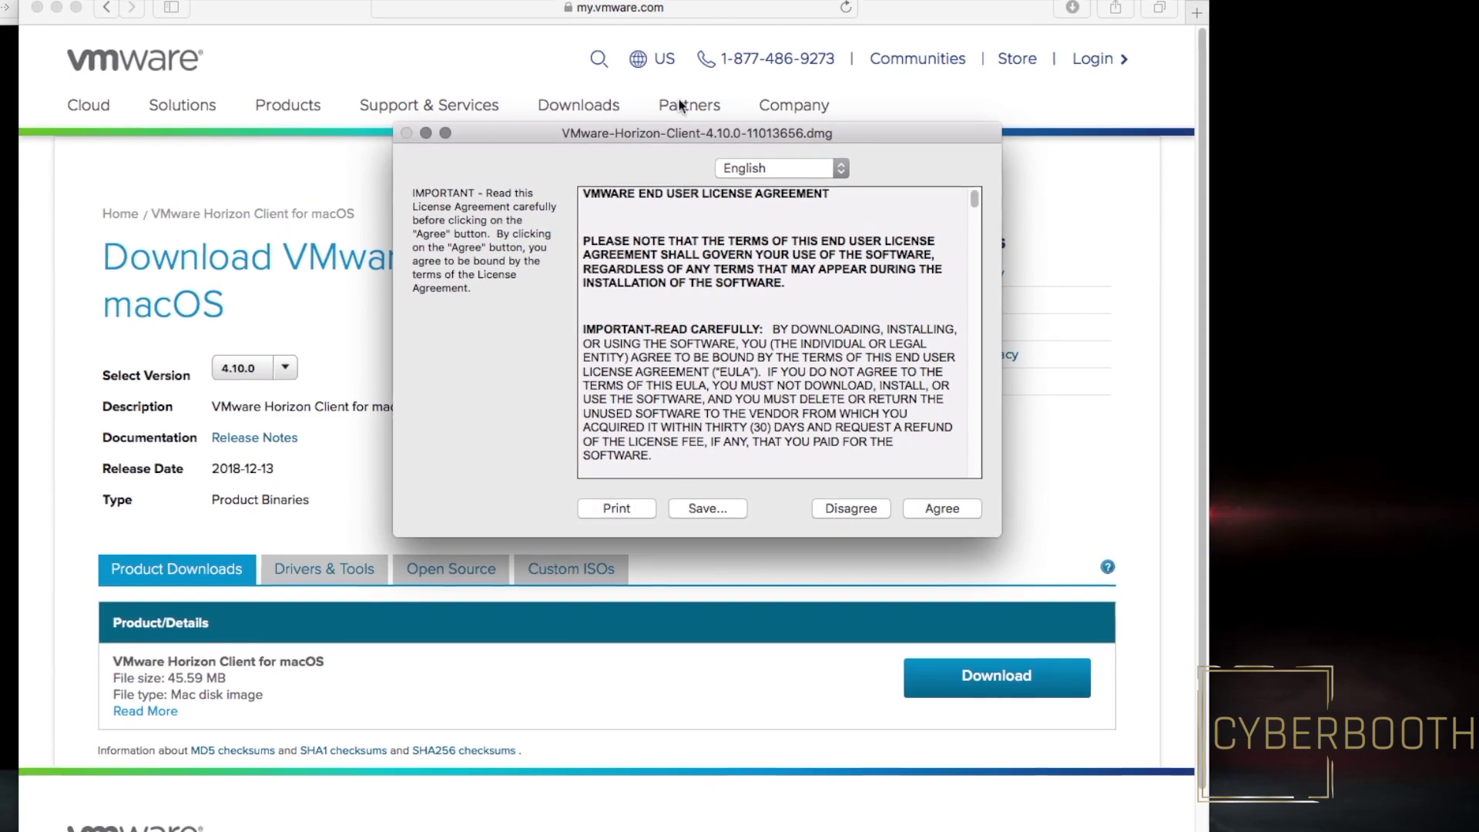
# Agree to the licence and drag Horizon Client into the Applications folder
pyautogui.click(969, 507)
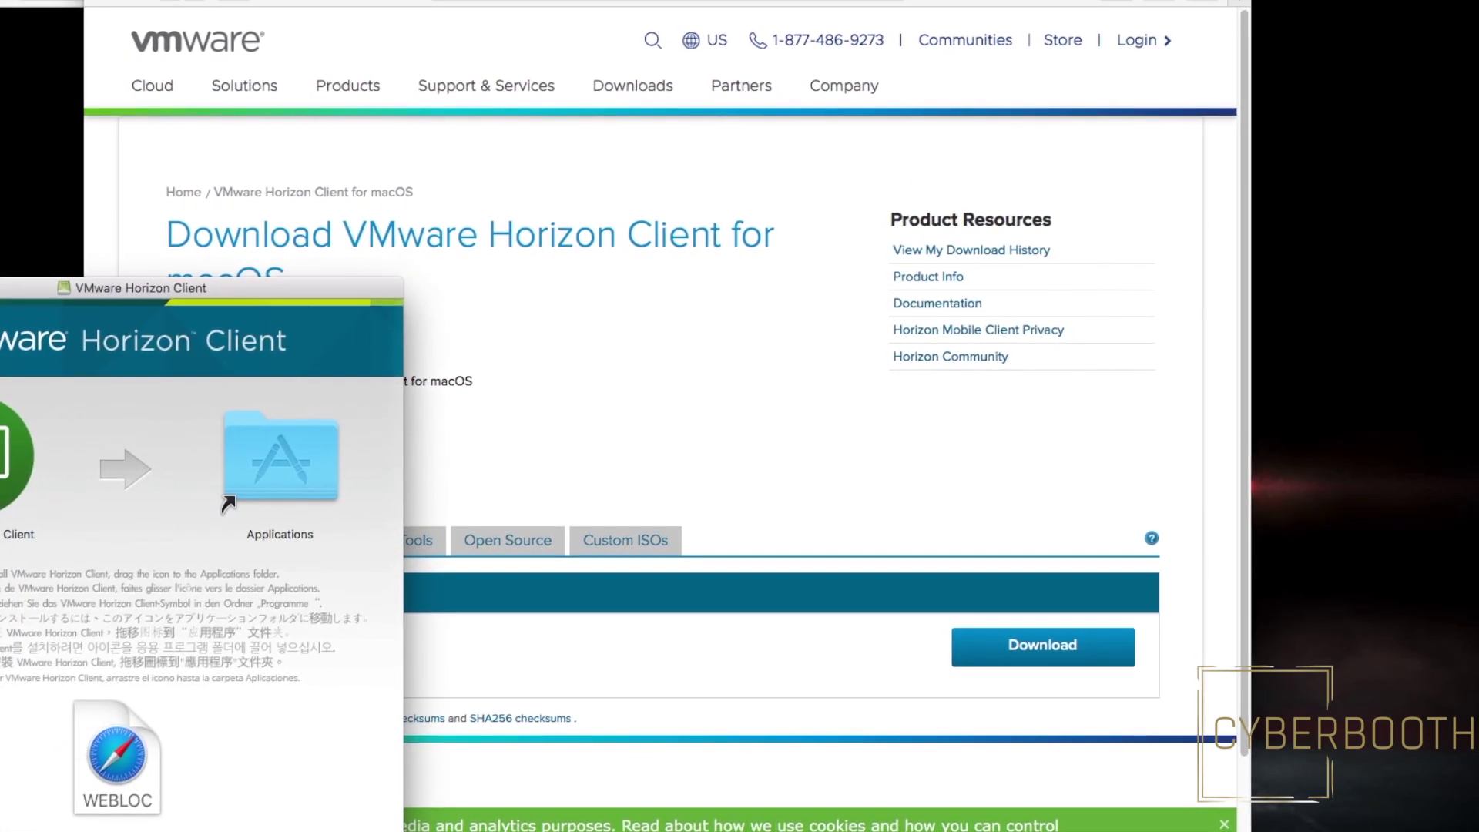
pyautogui.moveTo(8, 462); pyautogui.dragTo(290, 479)
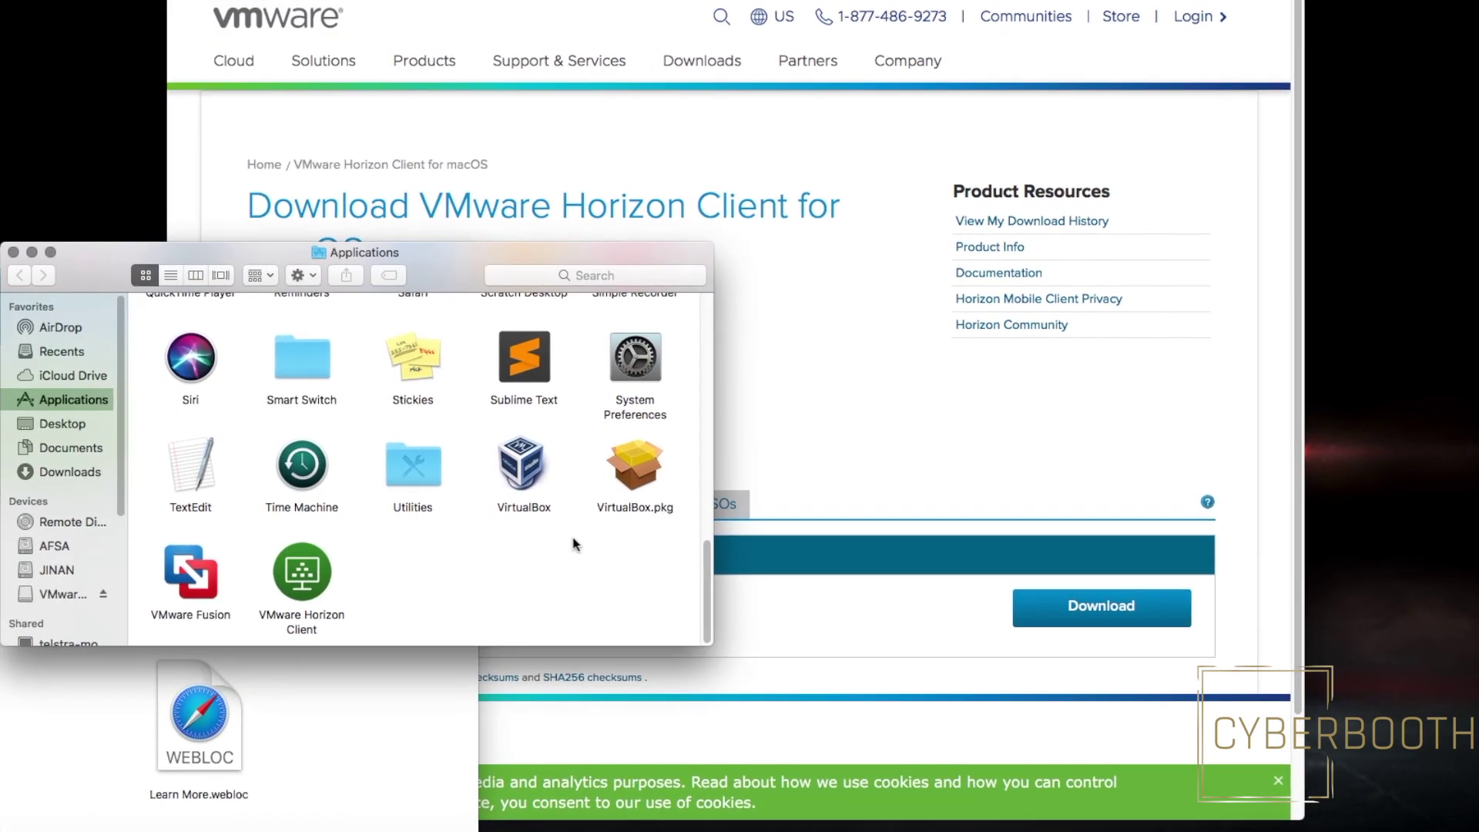
# Launch Horizon Client, approve opening it, allow USB and printing services, and enter the admin password
pyautogui.click(302, 566)
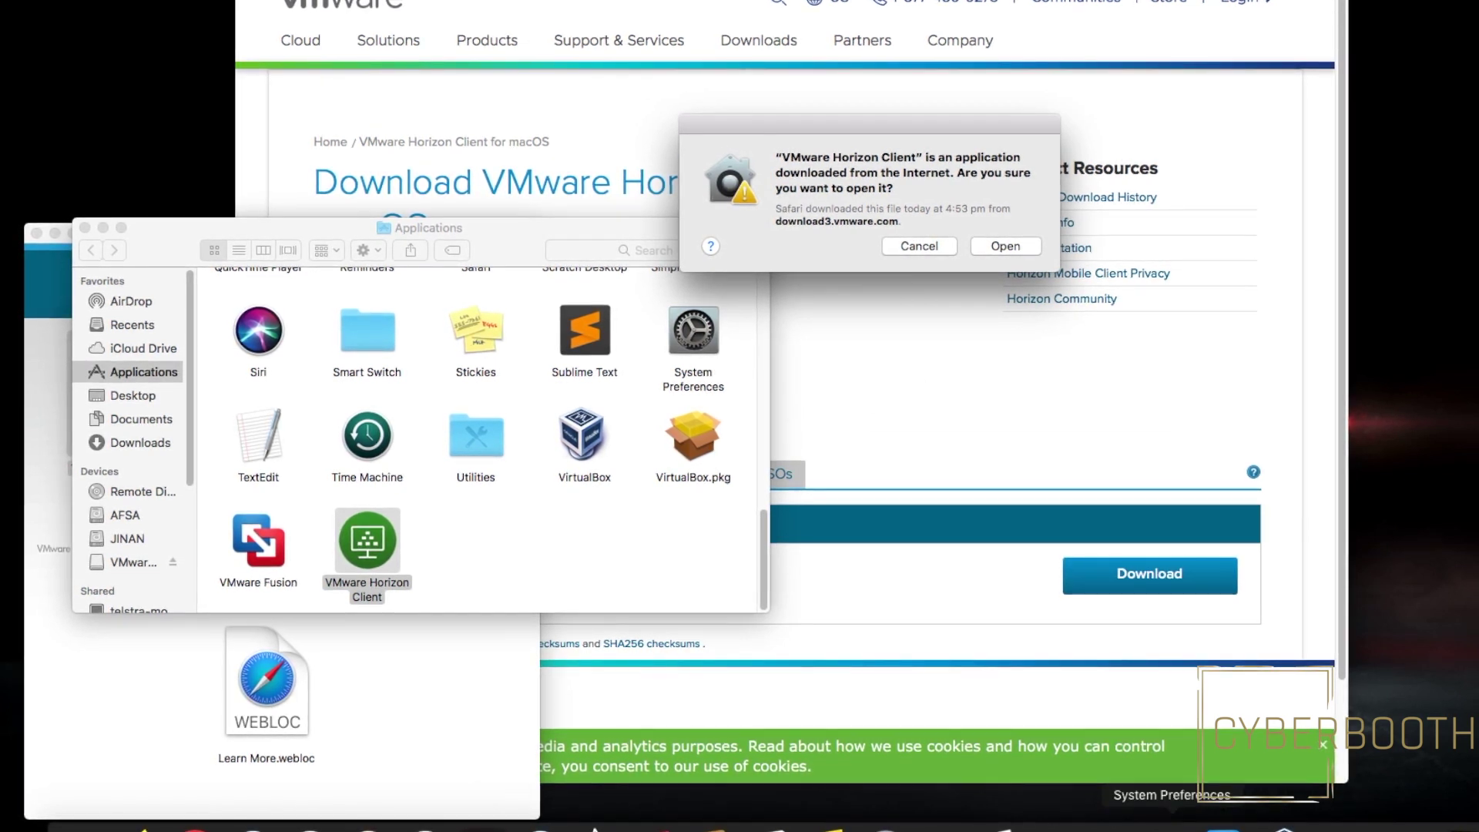
pyautogui.click(1005, 245)
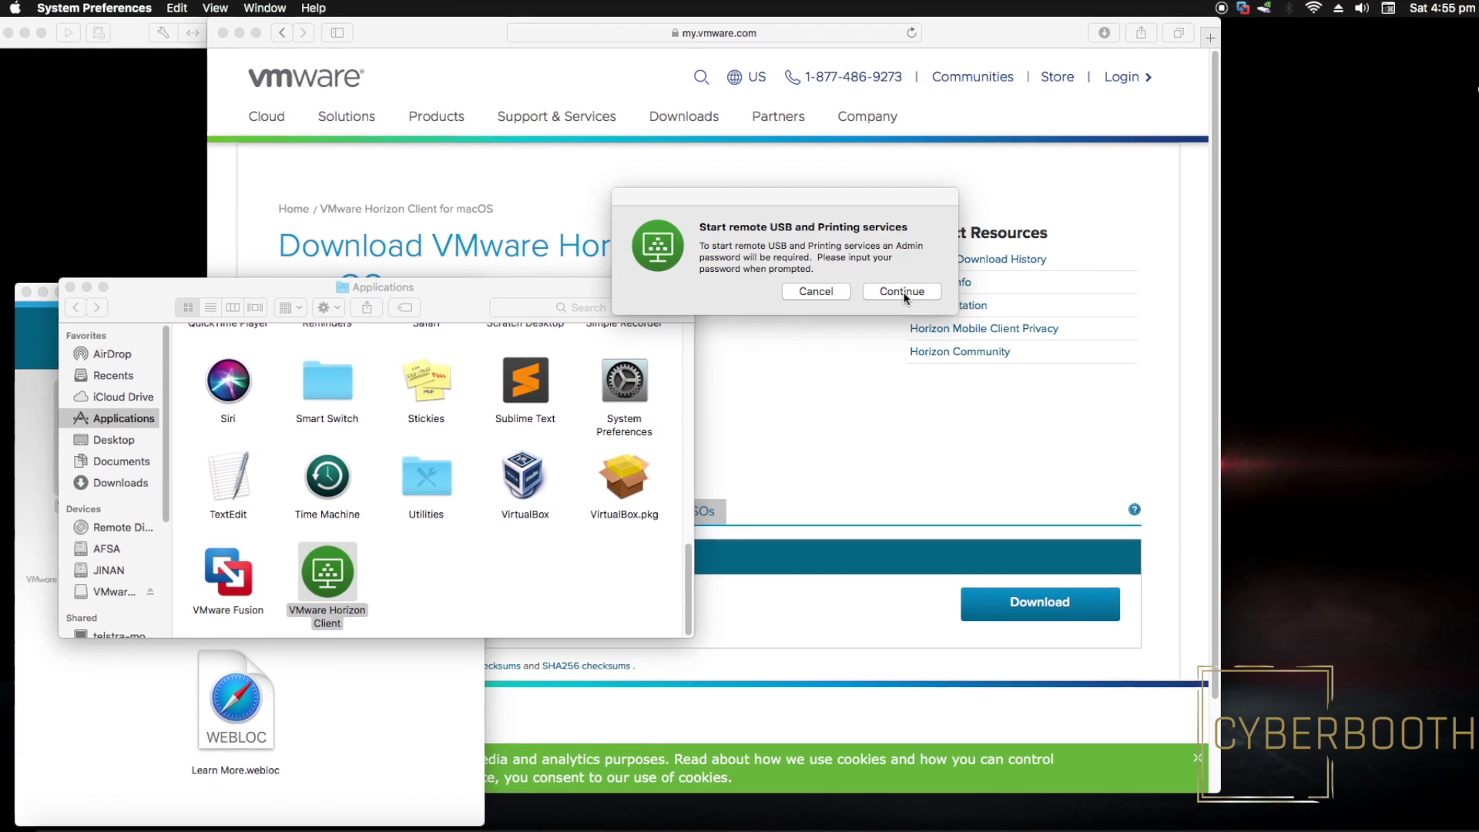
pyautogui.click(902, 298)
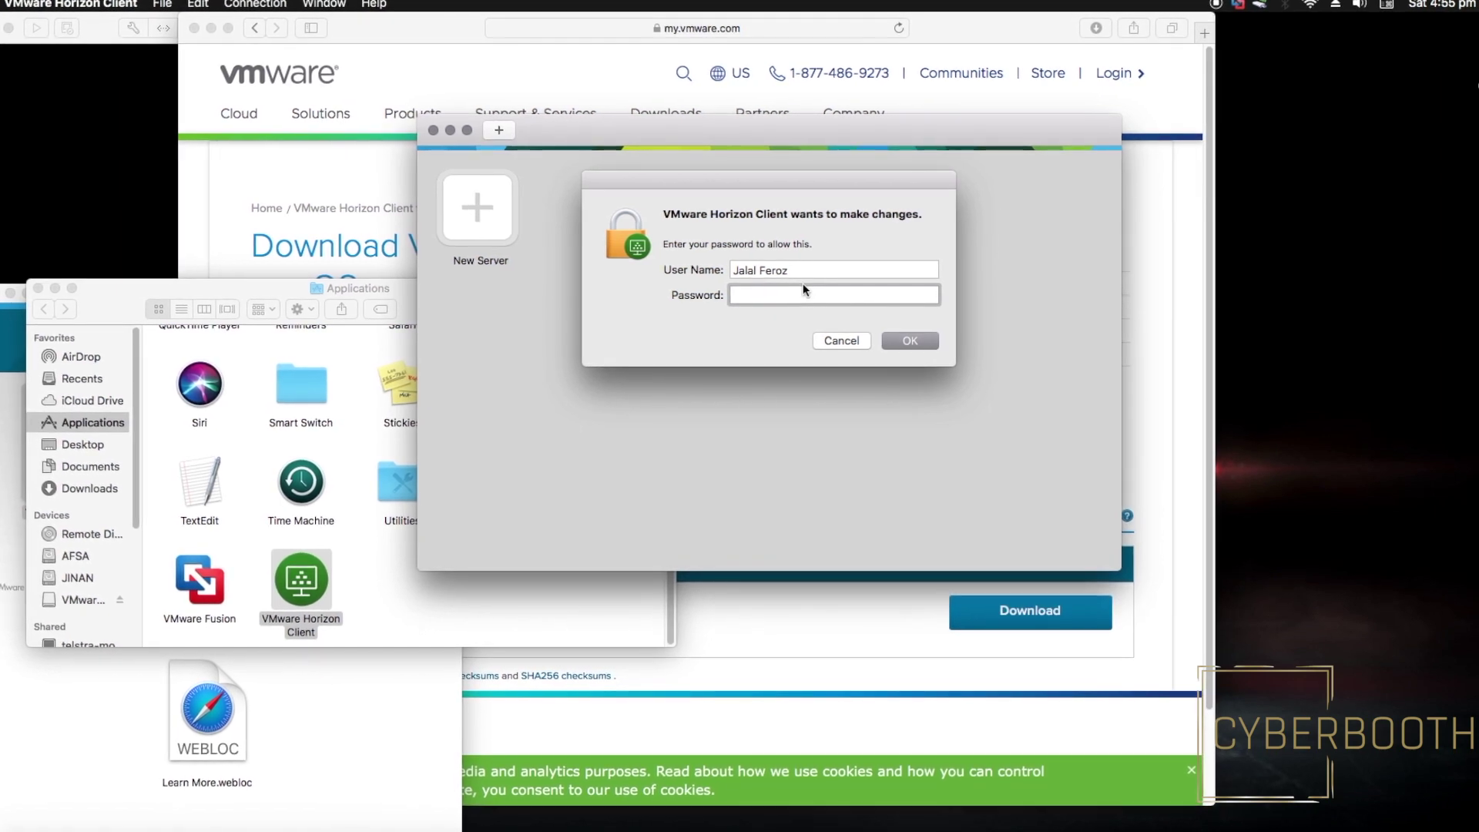
pyautogui.write('•••')
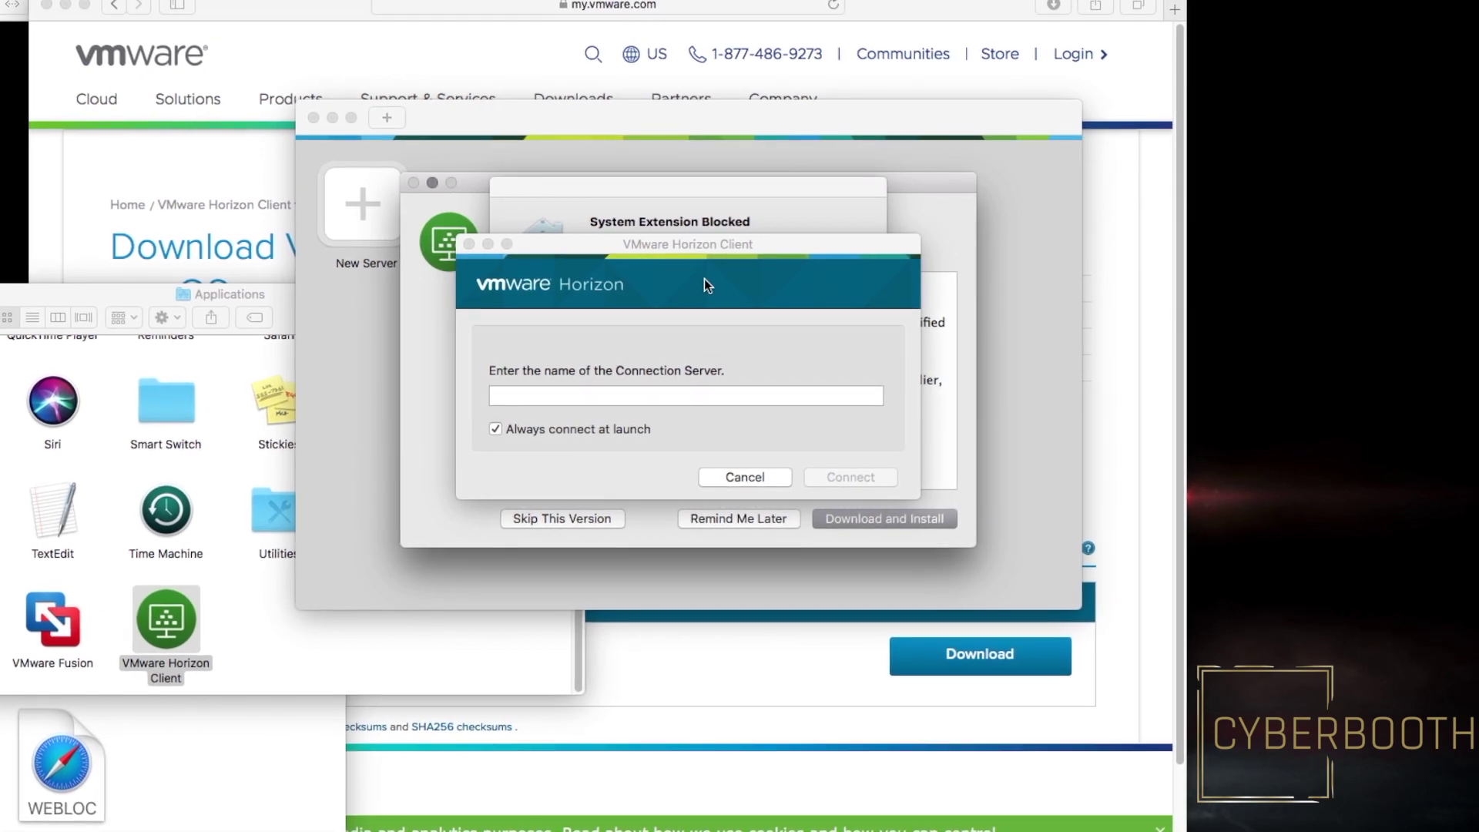
# Allow the blocked VMware system software in Security & Privacy, then close that window
pyautogui.moveTo(678, 244); pyautogui.dragTo(1059, 353)
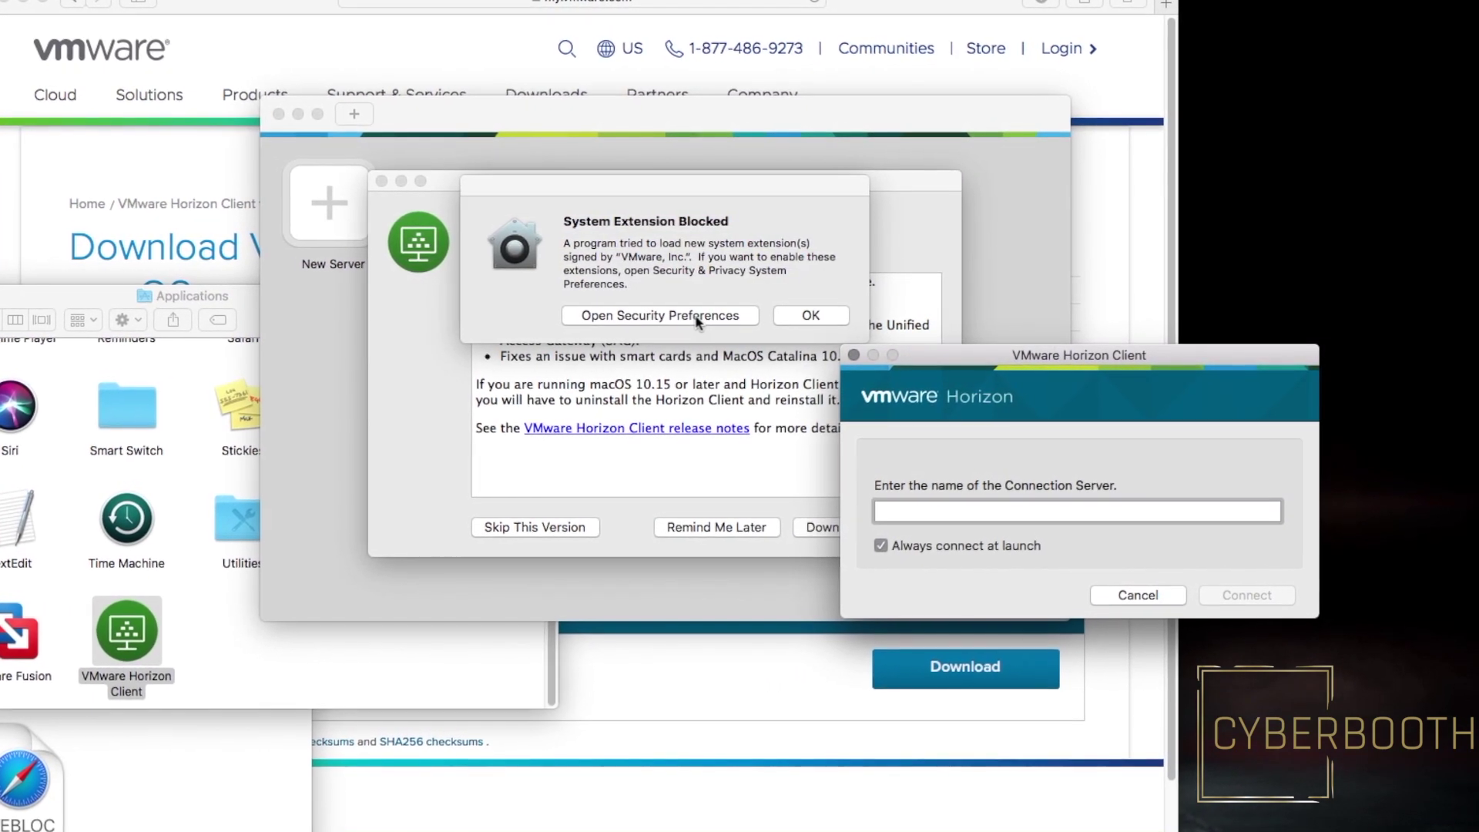
pyautogui.click(700, 317)
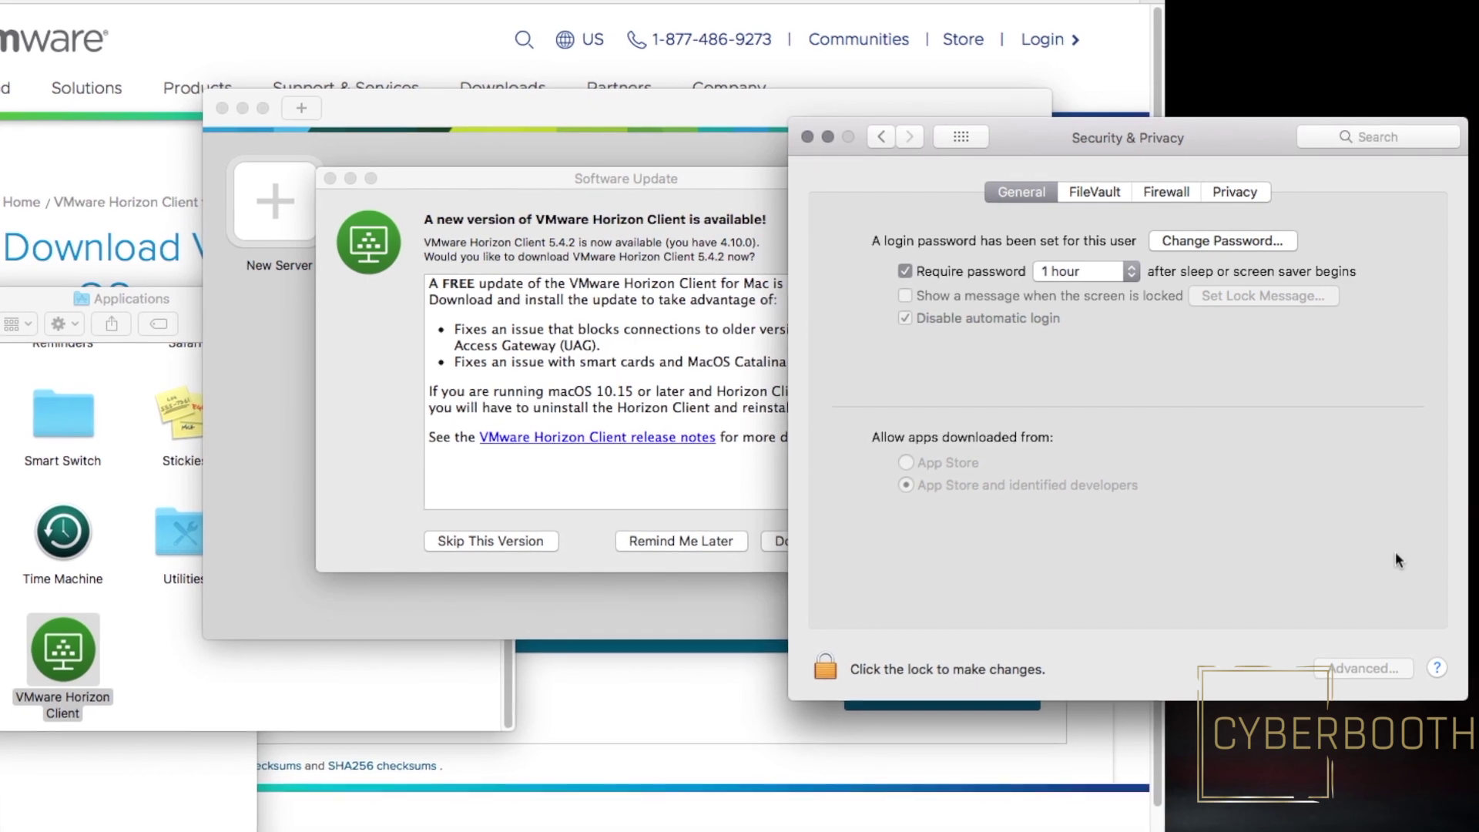
pyautogui.click(1395, 556)
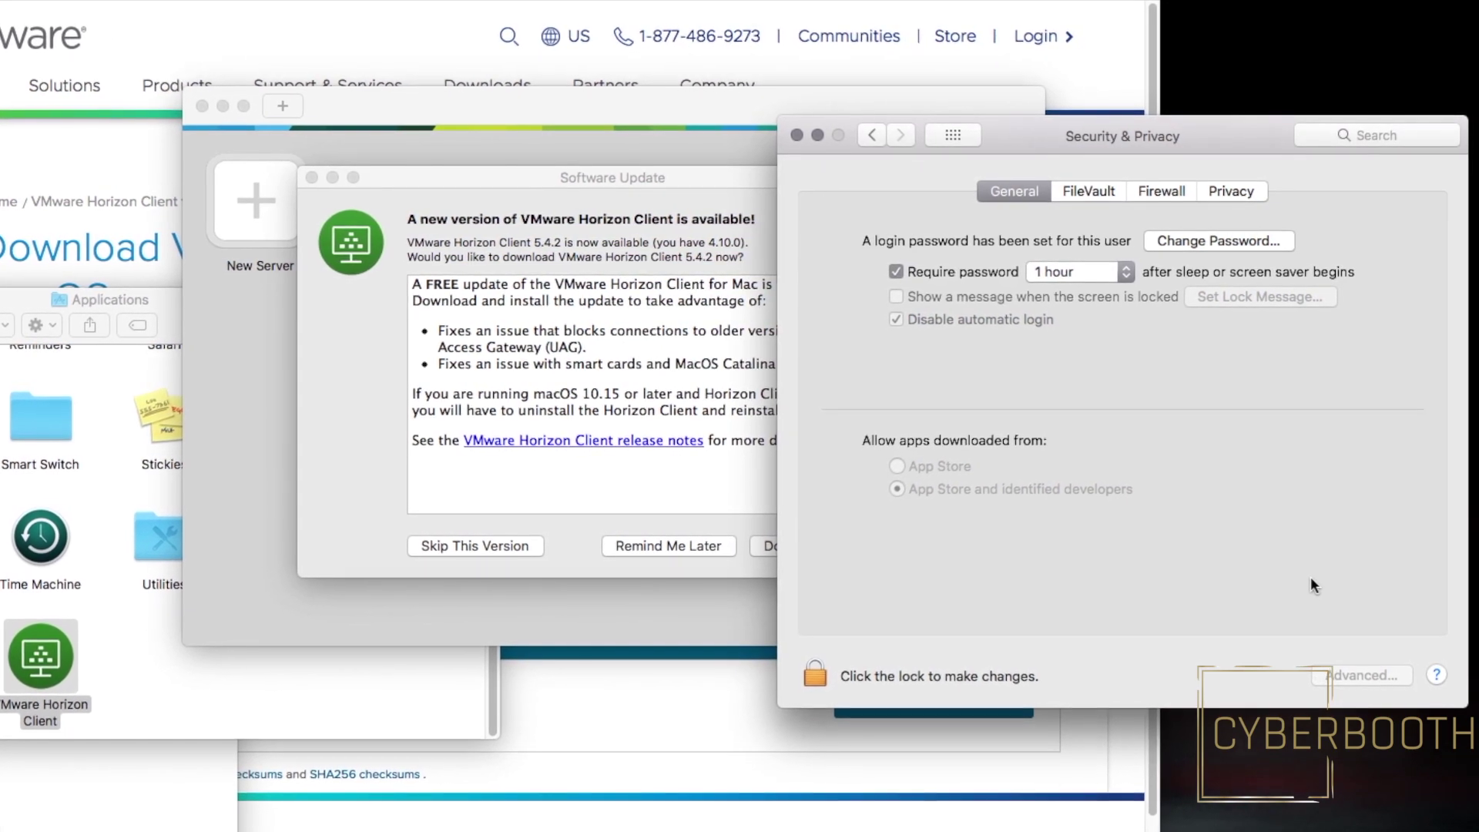
pyautogui.click(796, 134)
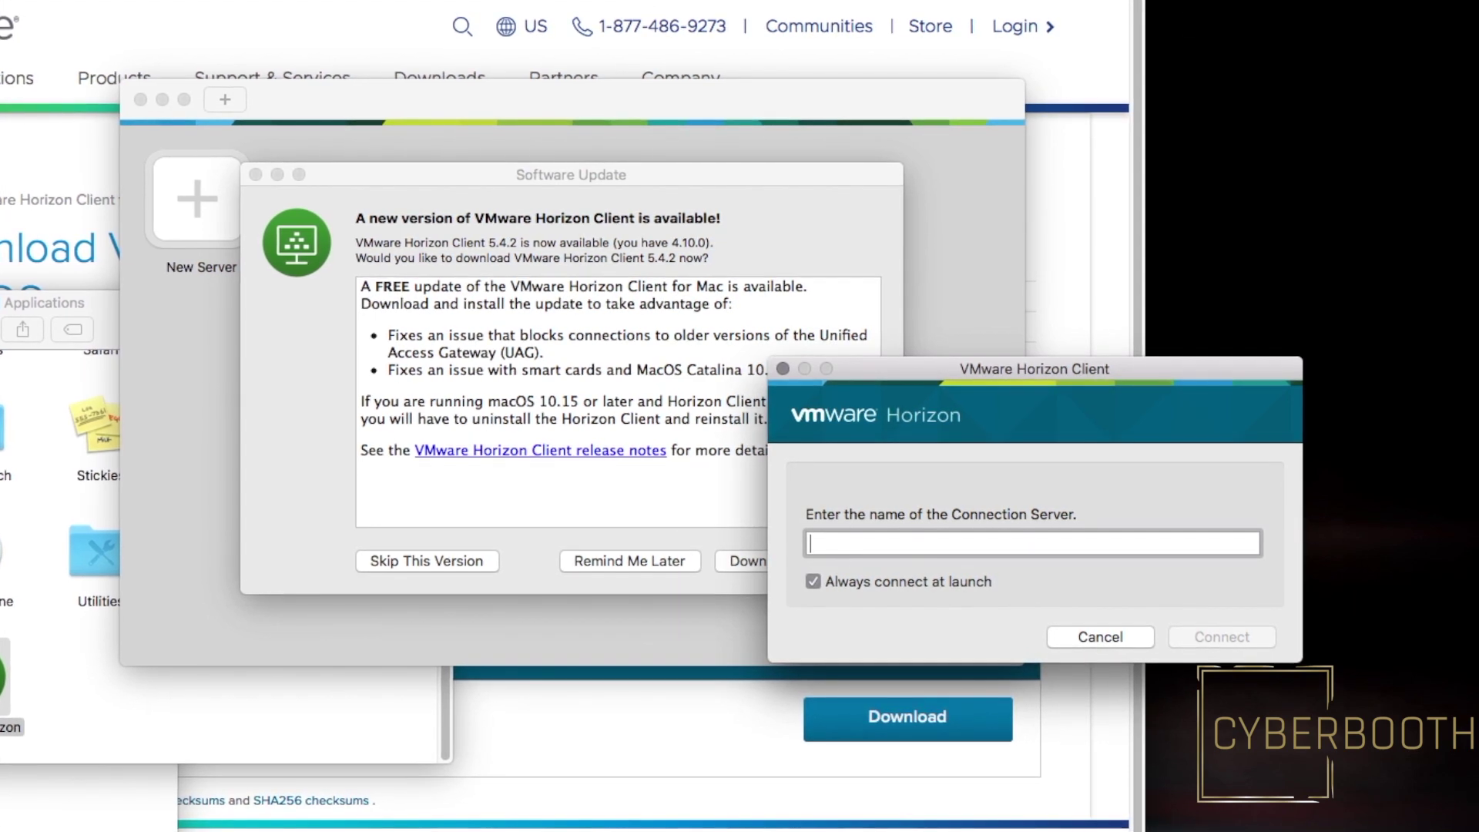
# Enter myhorizon.holmesglen.edu.au as the Connection Server address
pyautogui.press('super+Tab')
pyautogui.press('super+t')
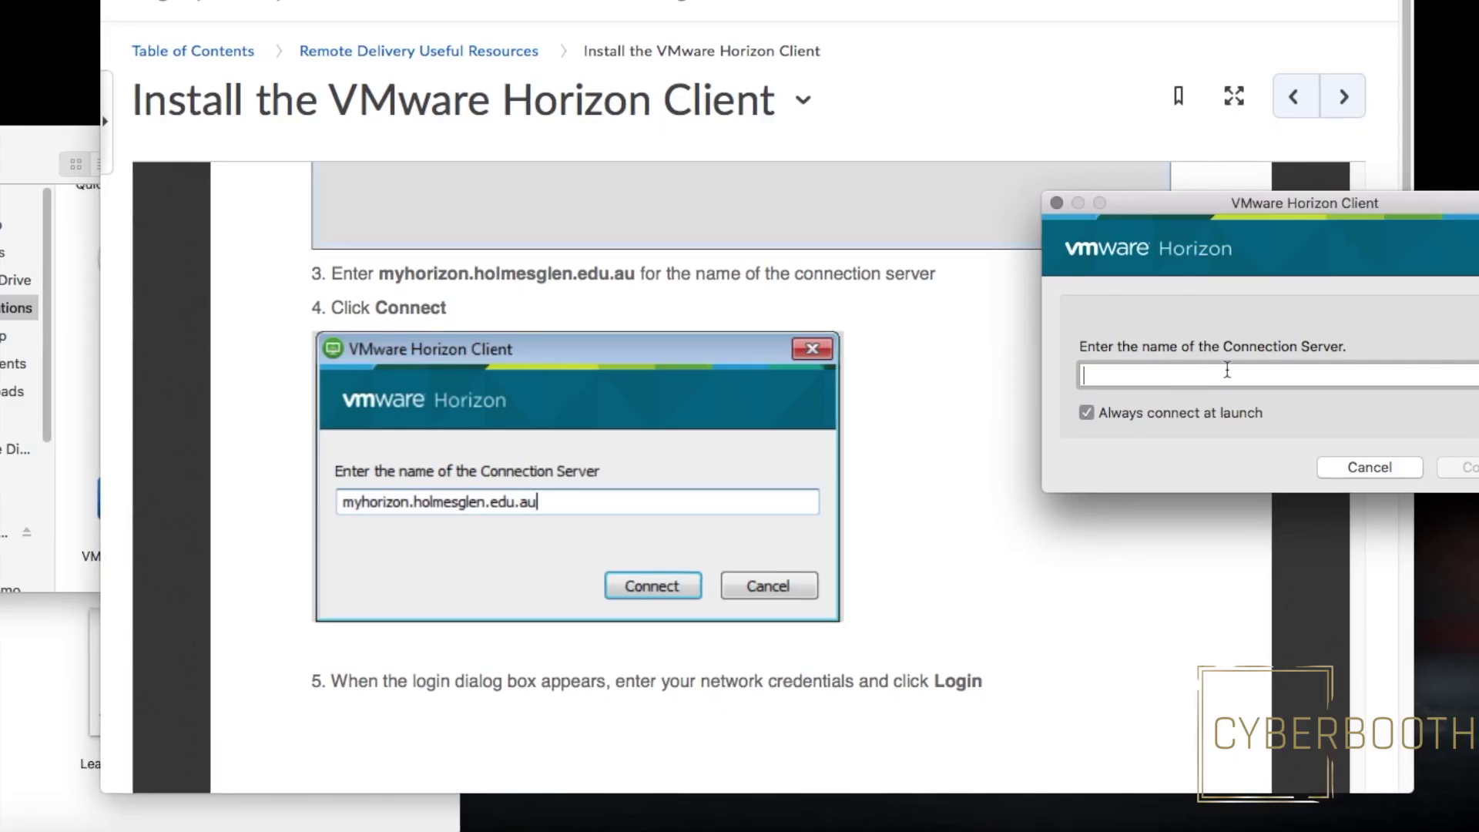
pyautogui.write('m')
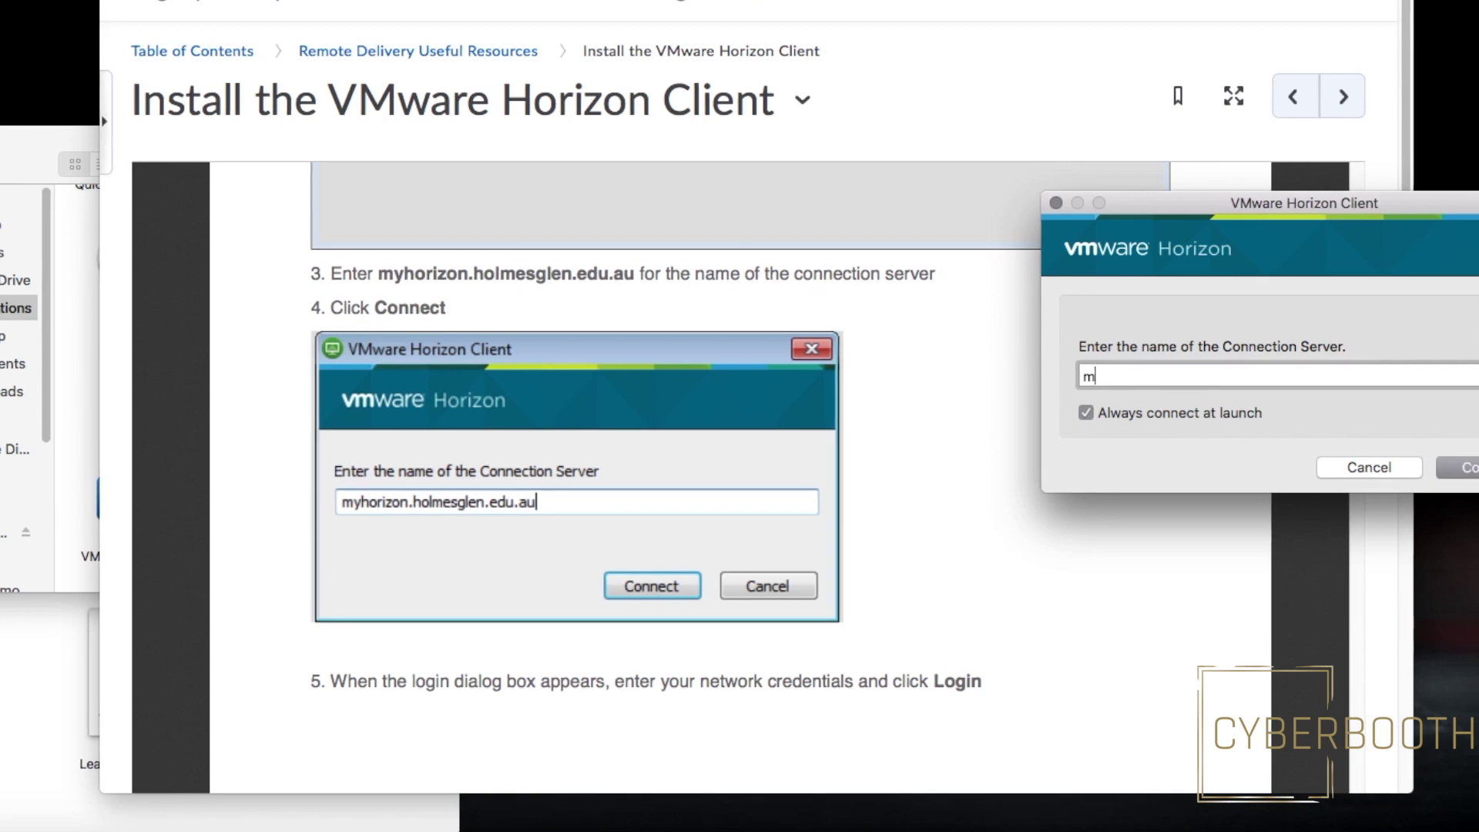
pyautogui.write('yh')
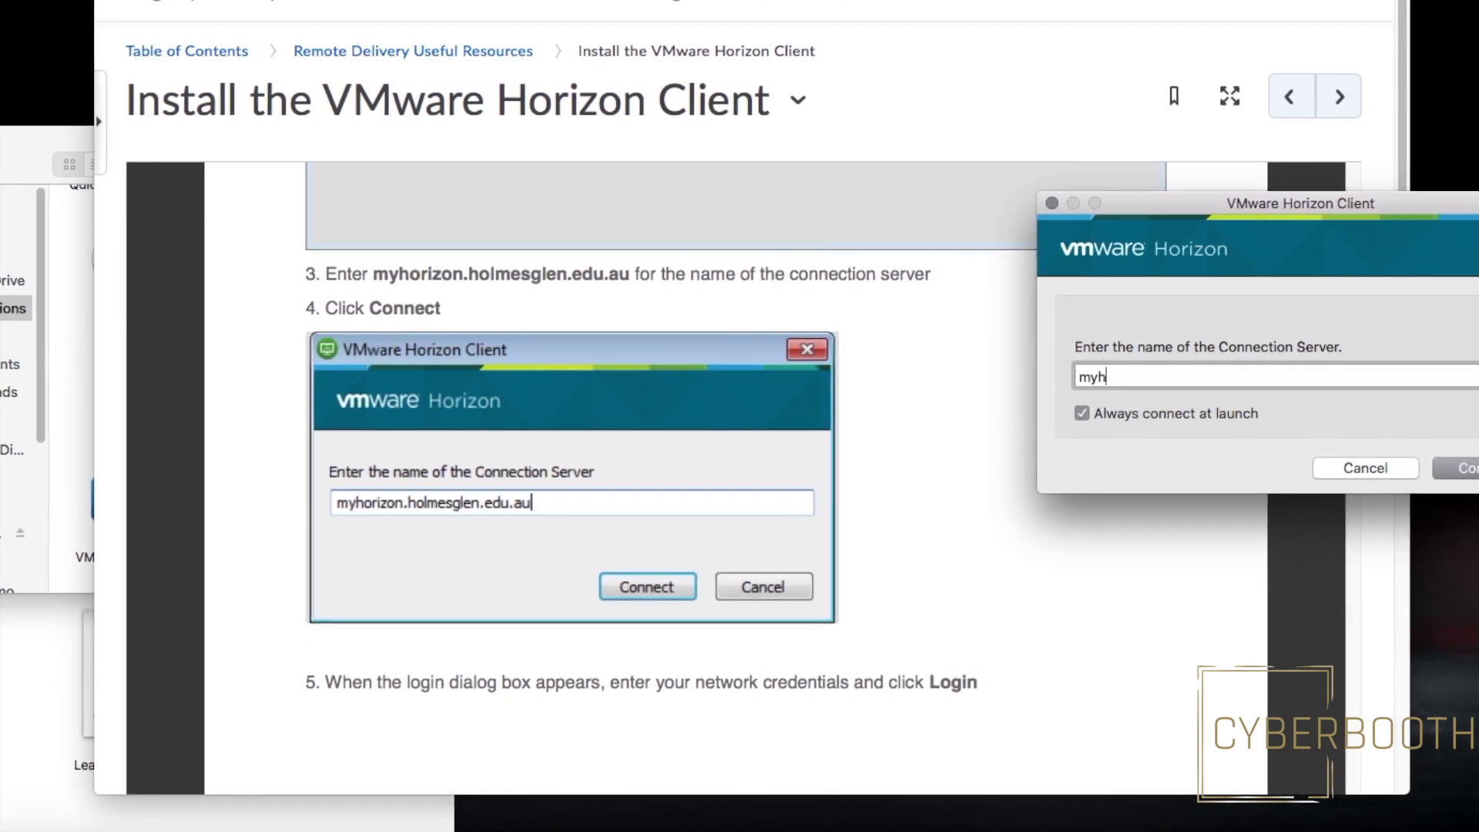
pyautogui.write('or')
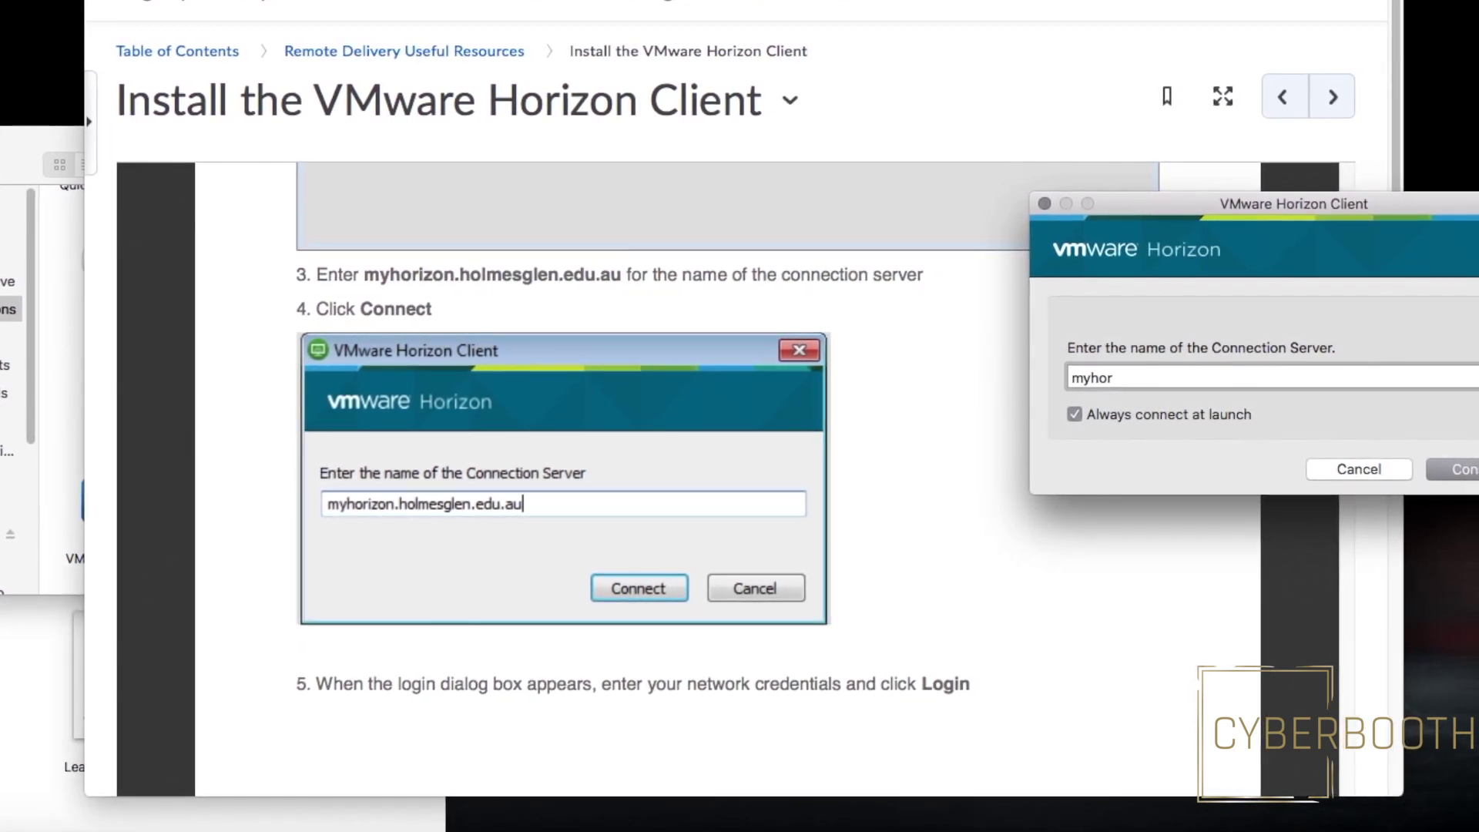
pyautogui.write('izo')
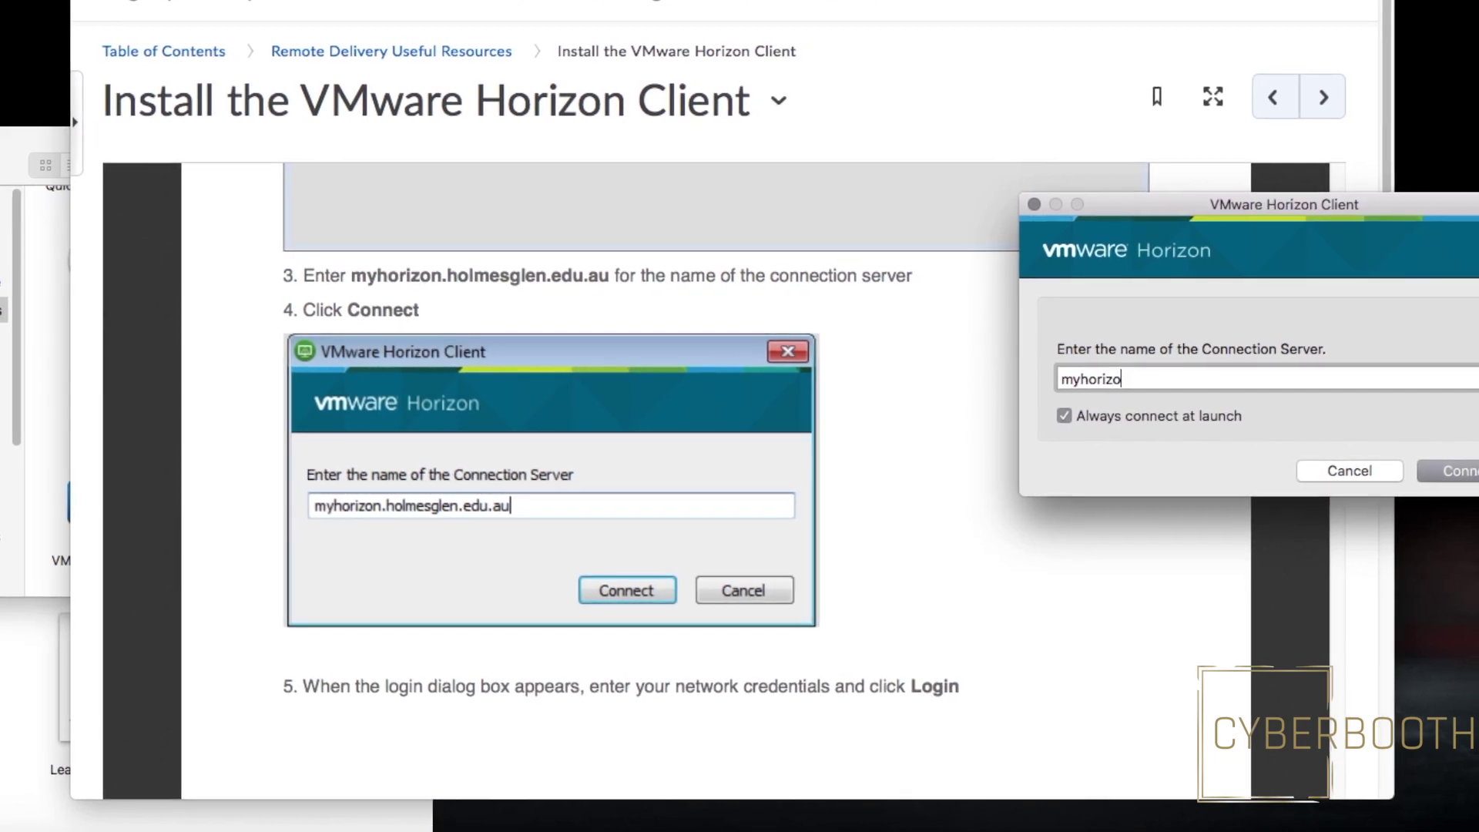
pyautogui.write('n.')
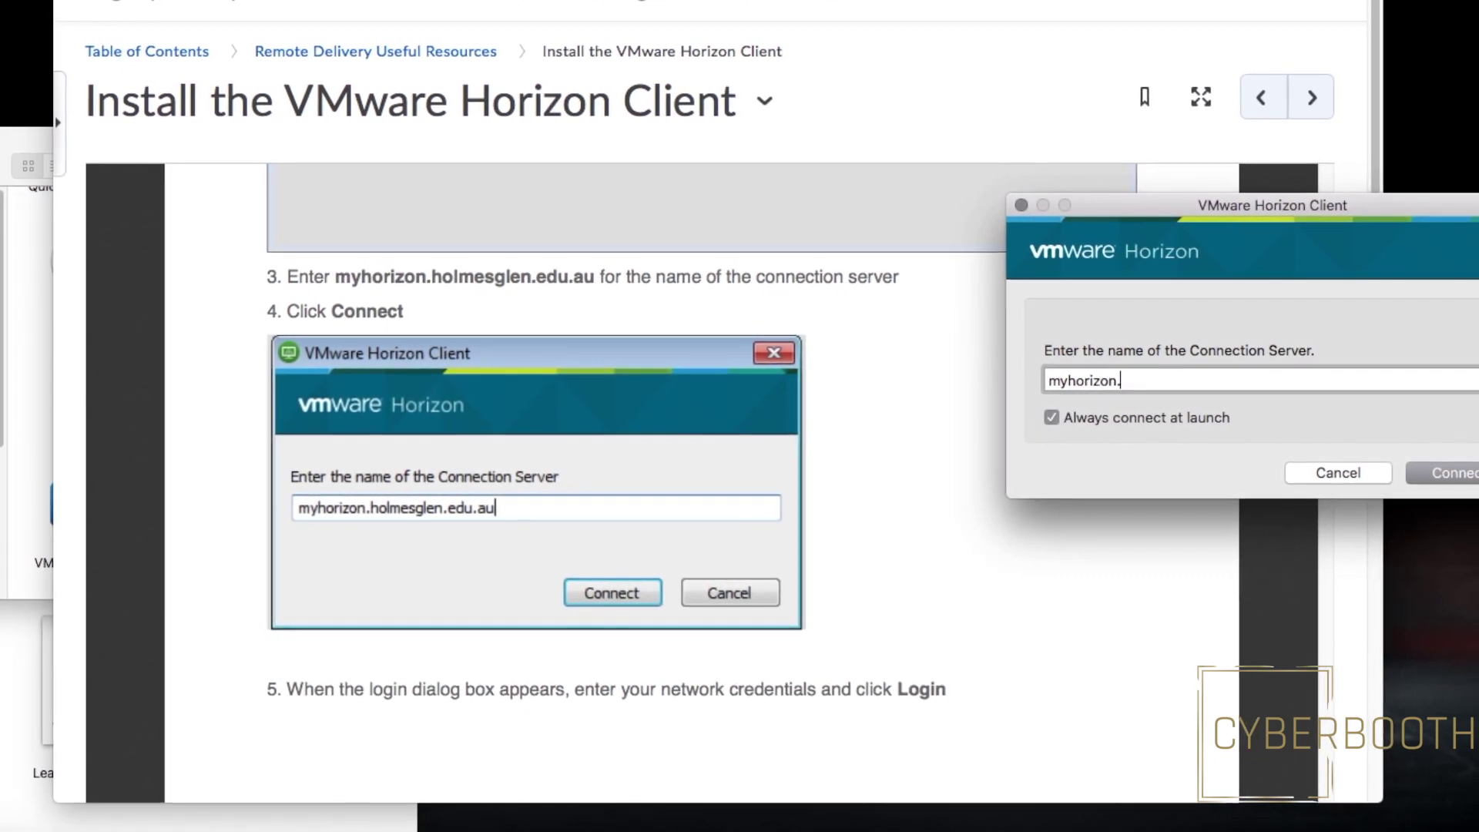
pyautogui.write('hol')
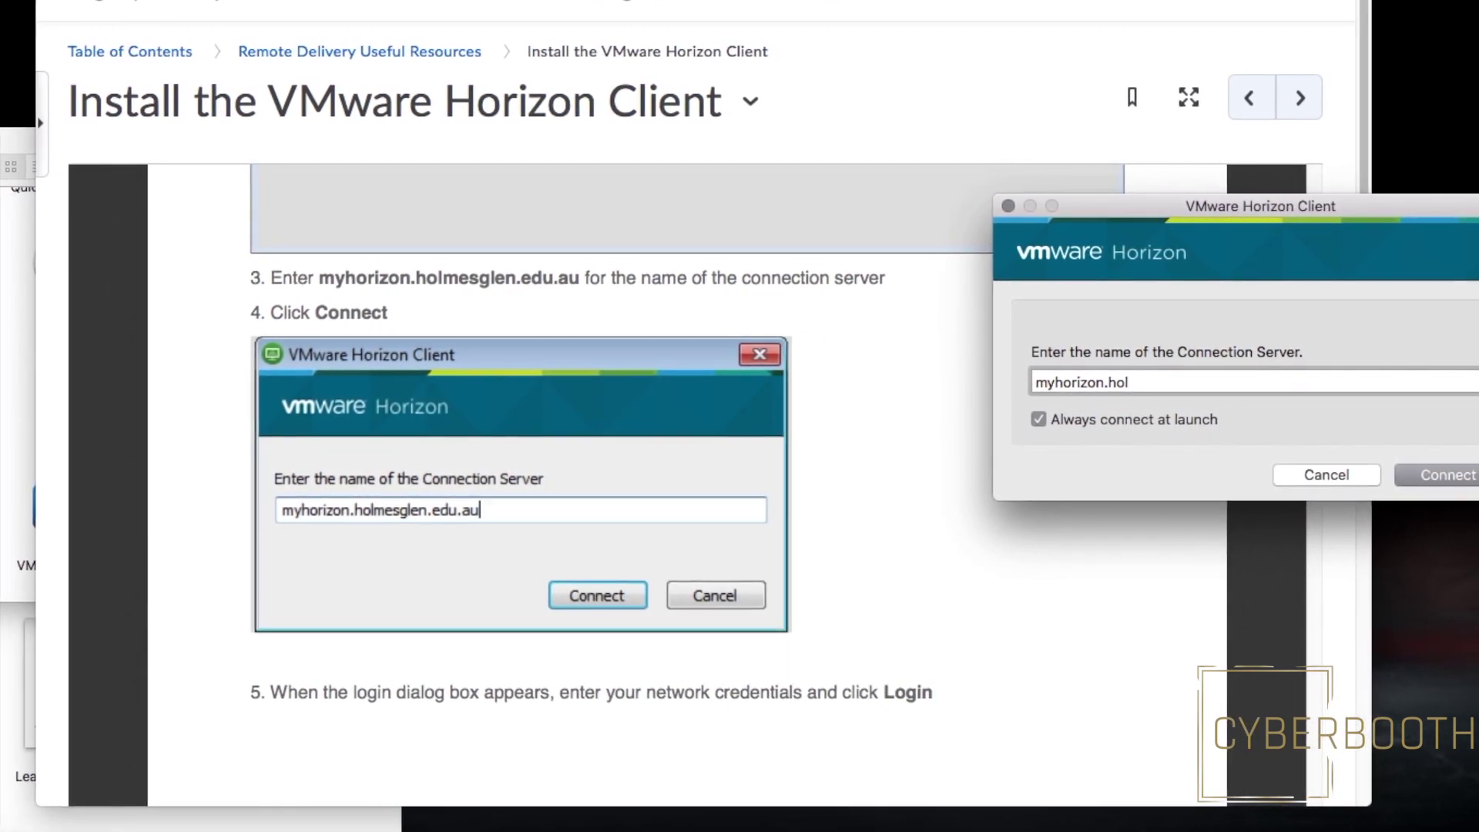
pyautogui.write('mesgl')
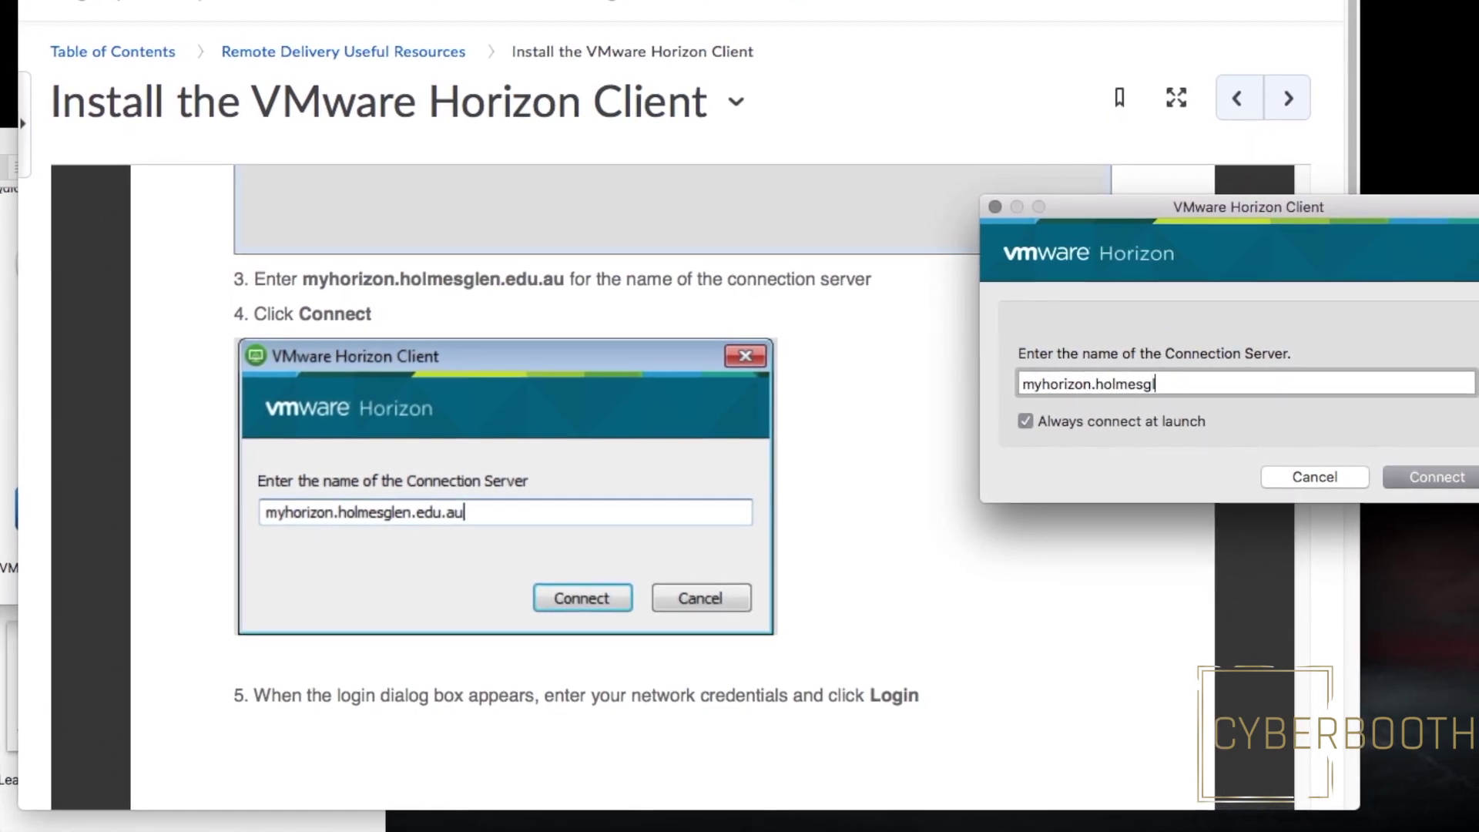
pyautogui.write('en.')
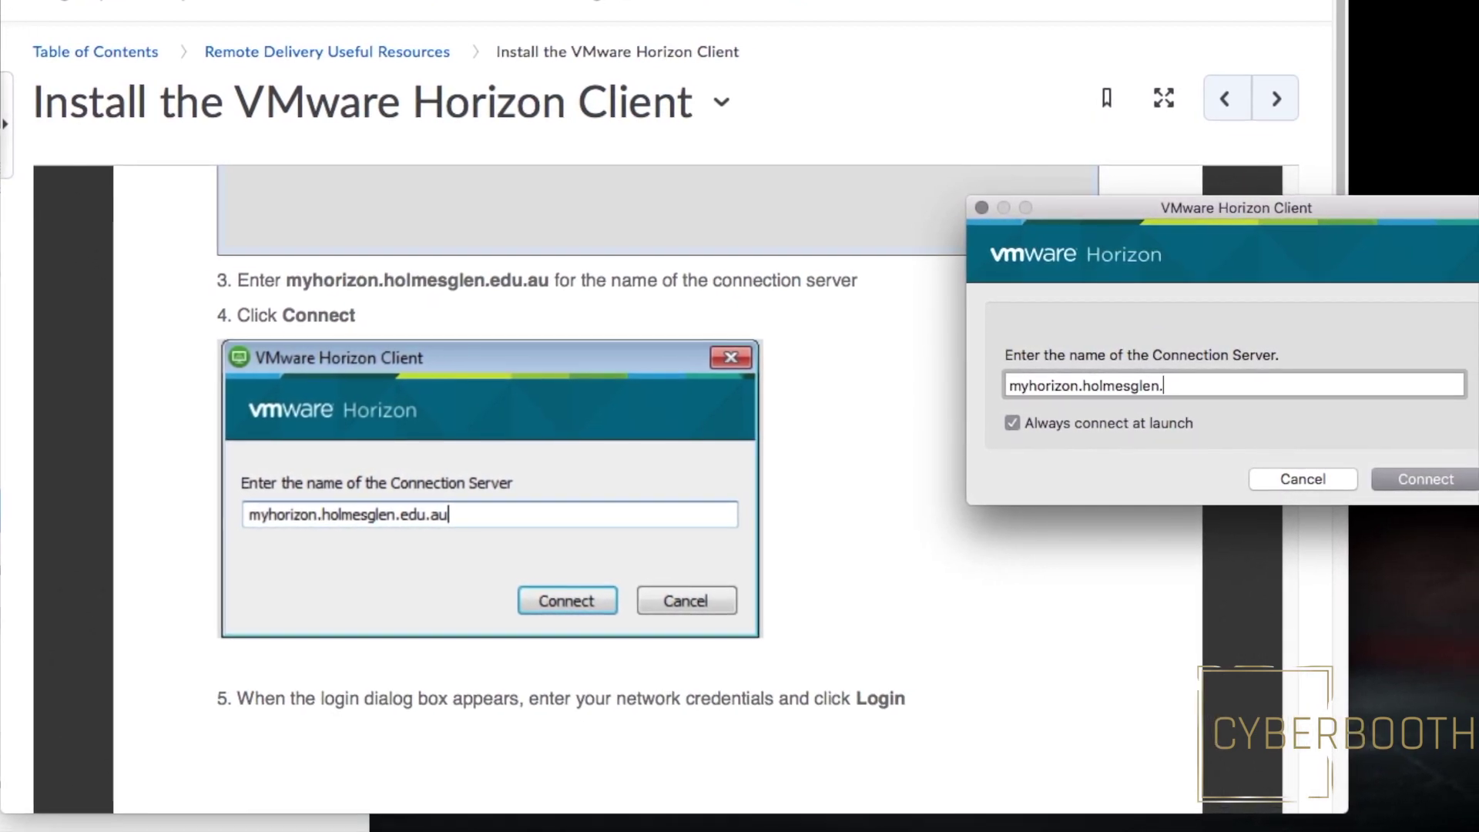
pyautogui.write('edu')
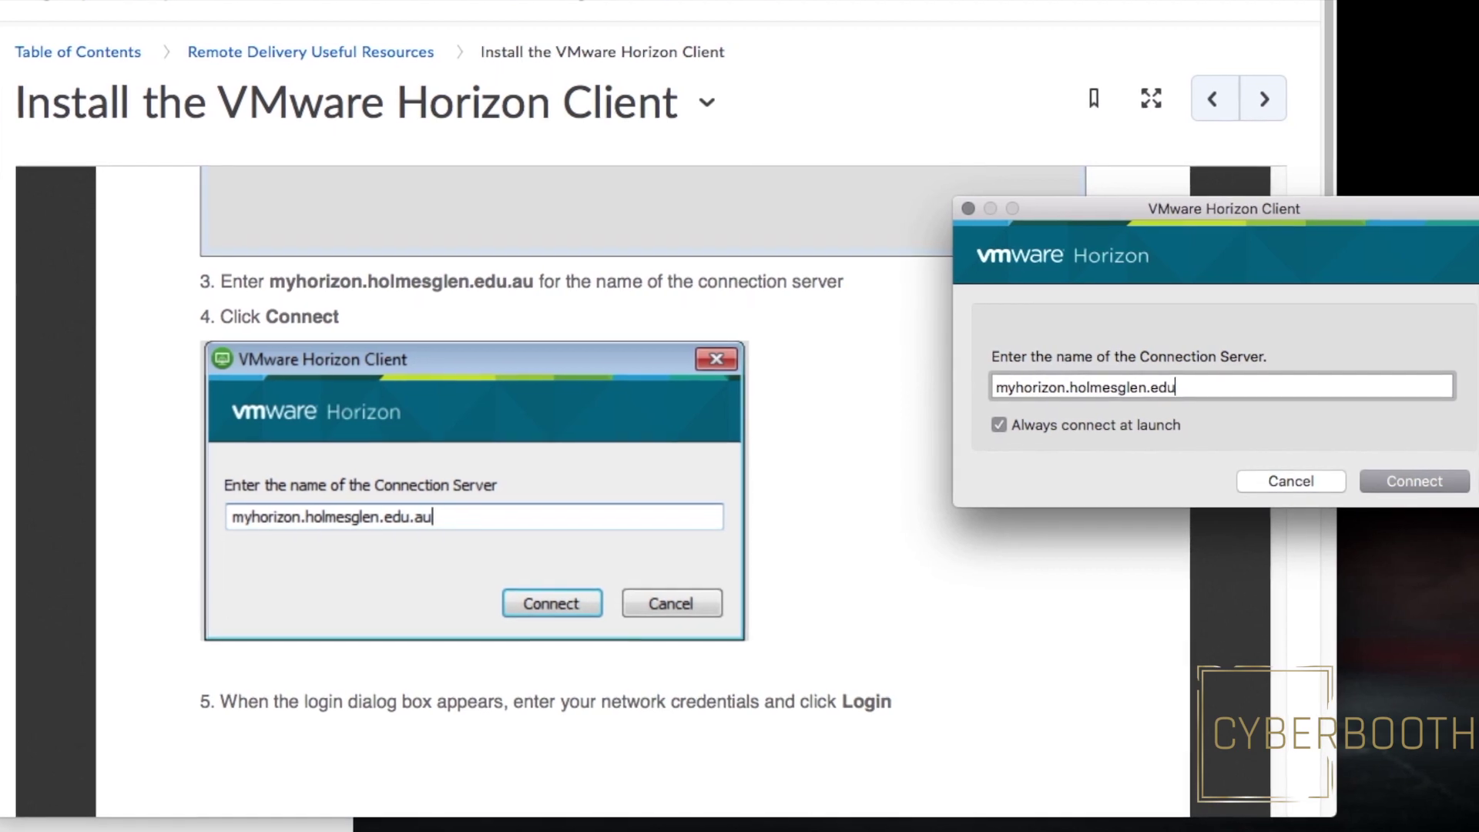
pyautogui.write('.au')
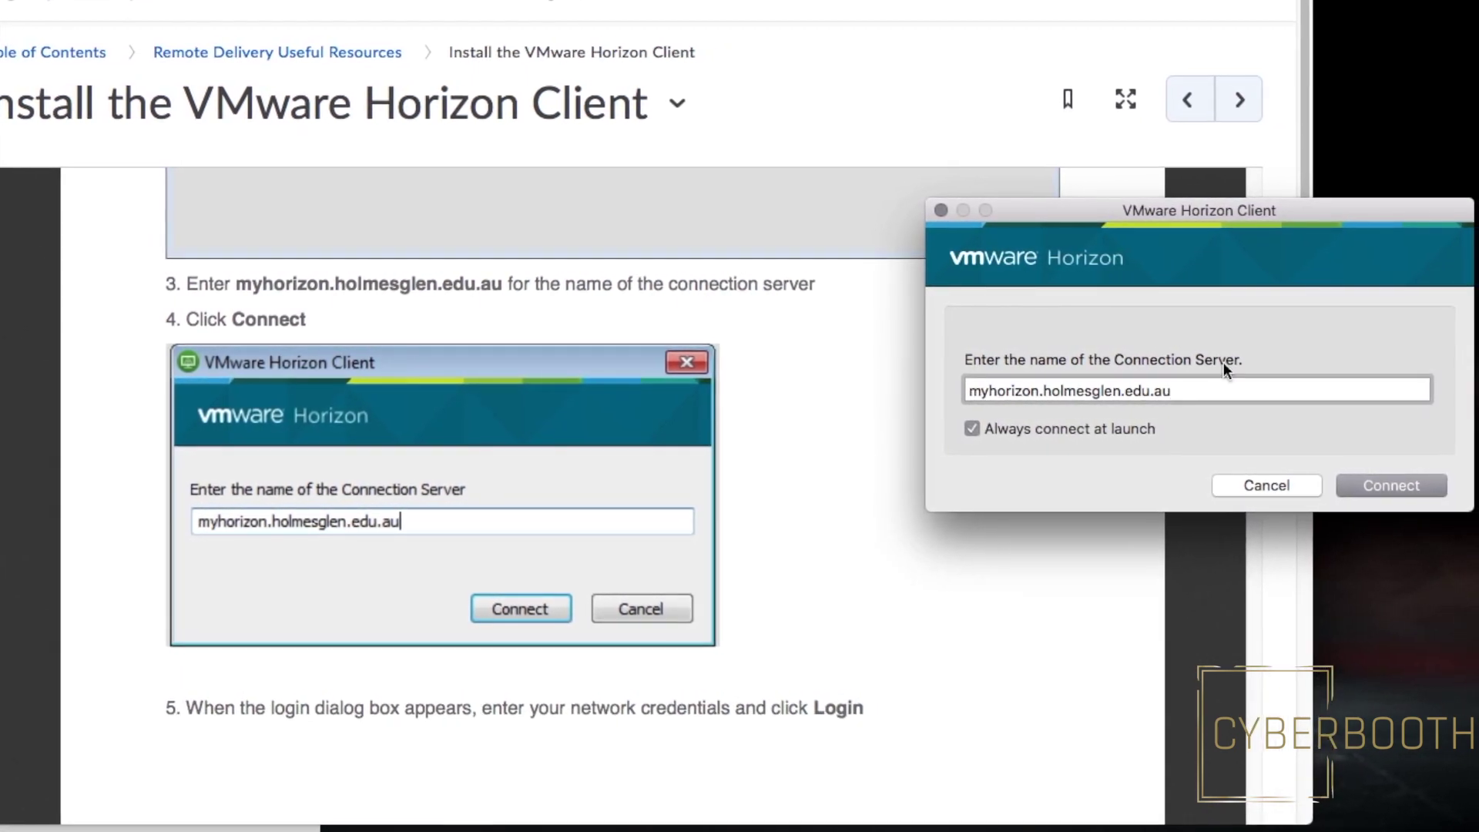
# Connect and log in to the Holmesglen server, then start downloading the client update
pyautogui.click(1391, 491)
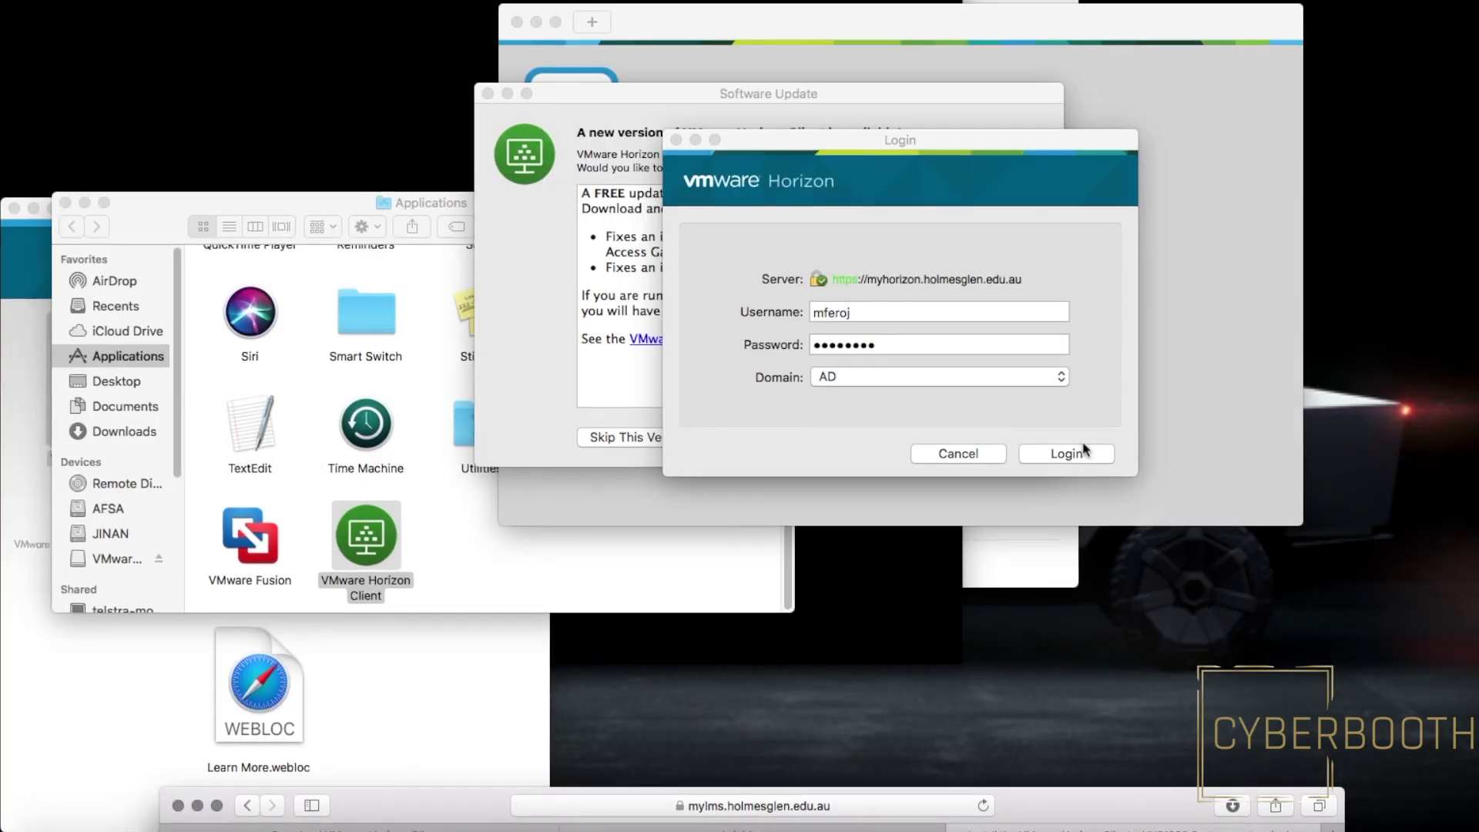
pyautogui.click(1083, 450)
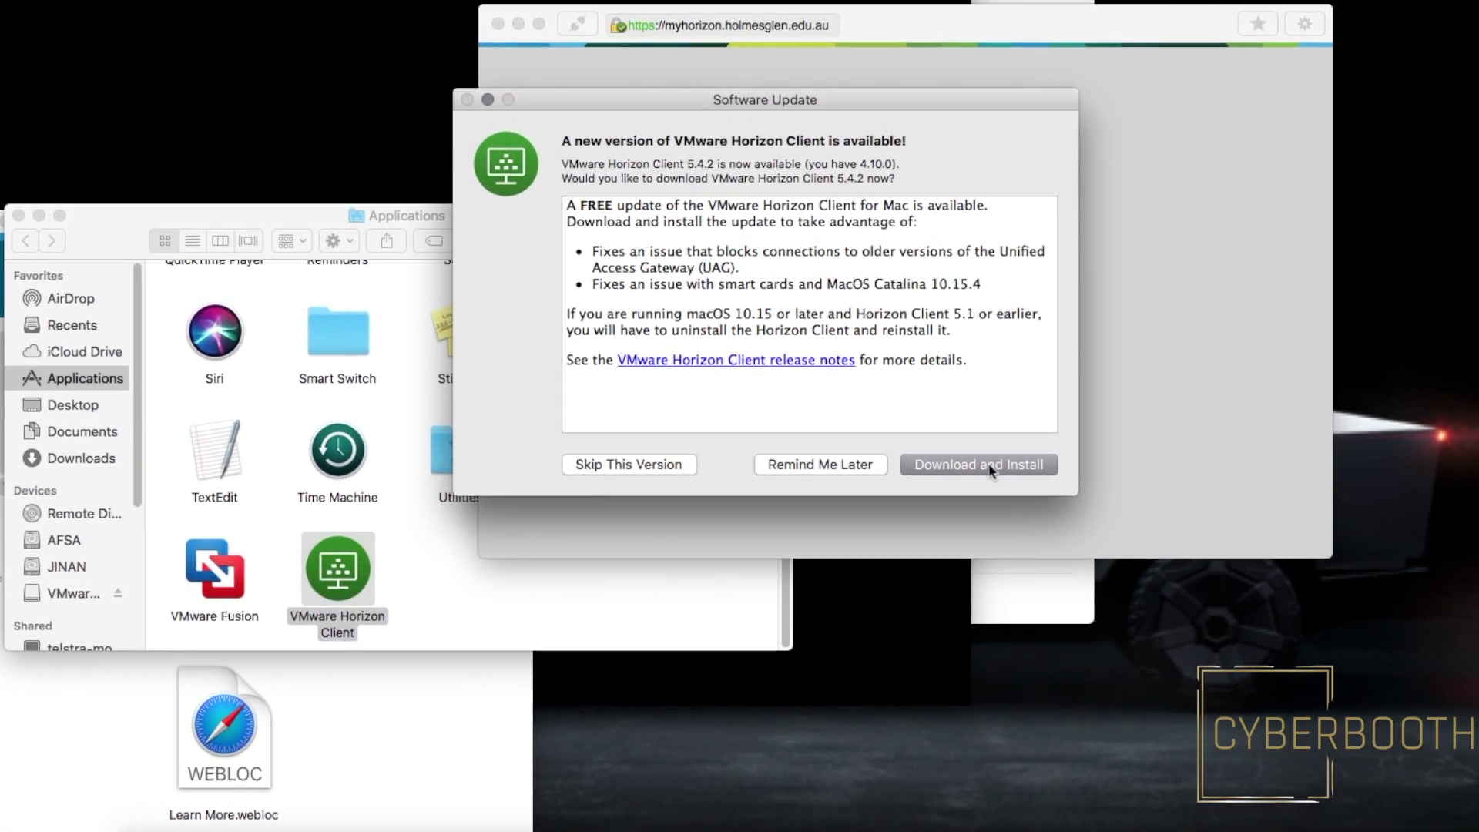
pyautogui.click(991, 469)
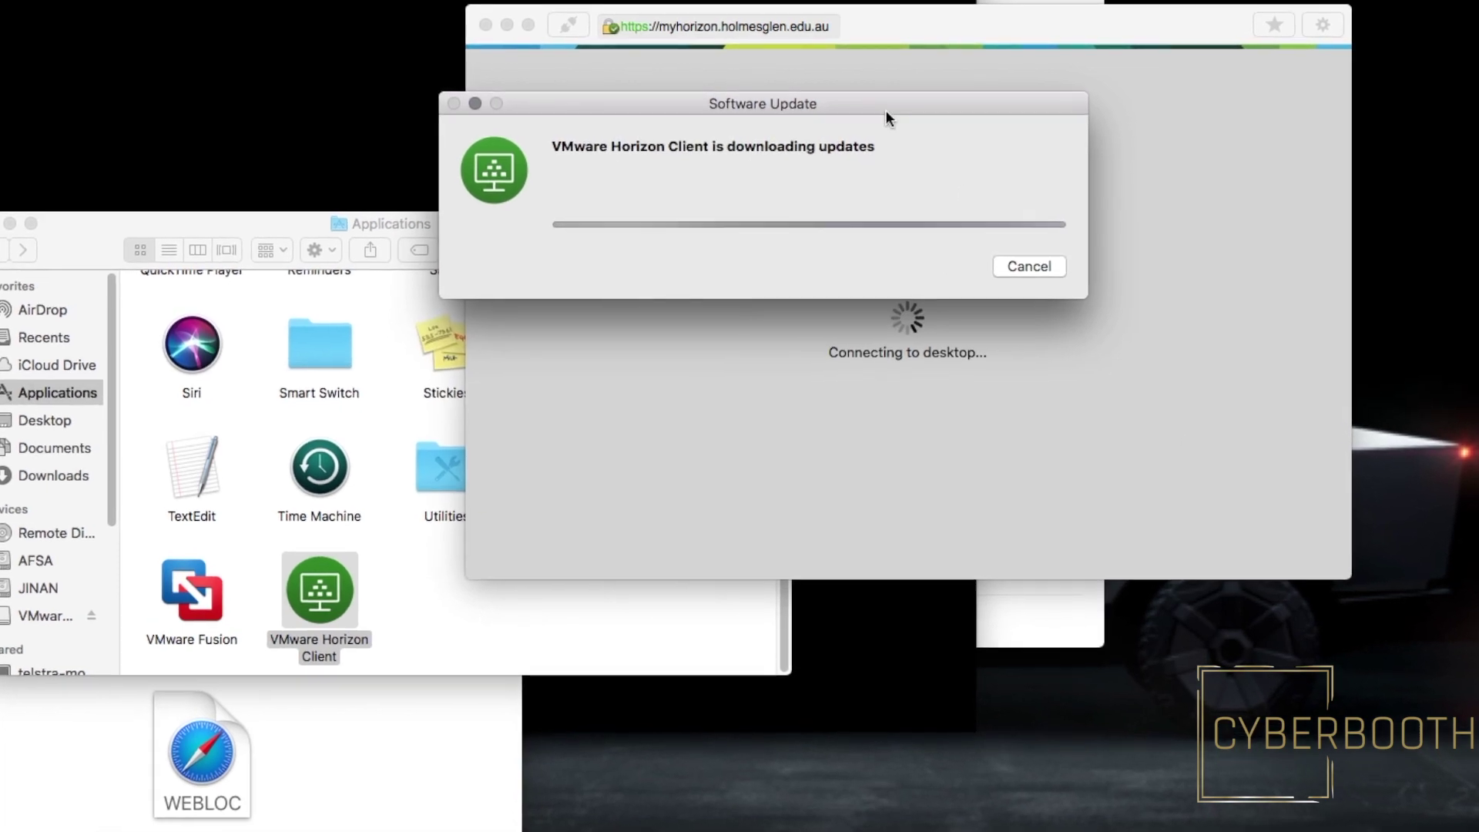
pyautogui.moveTo(885, 110); pyautogui.dragTo(1066, 533)
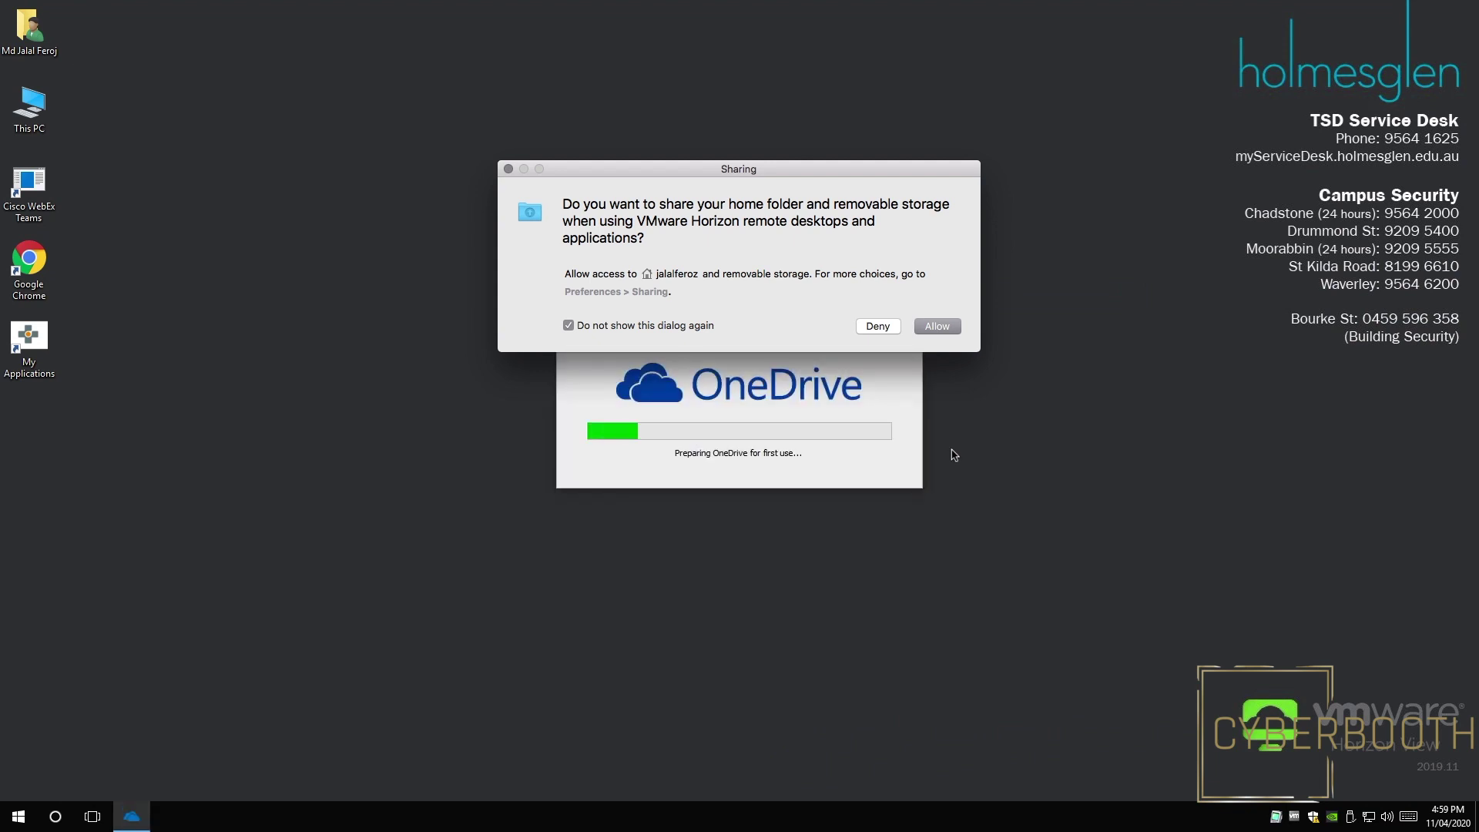
# Allow the remote desktop to share the home folder and removable storage
pyautogui.click(936, 326)
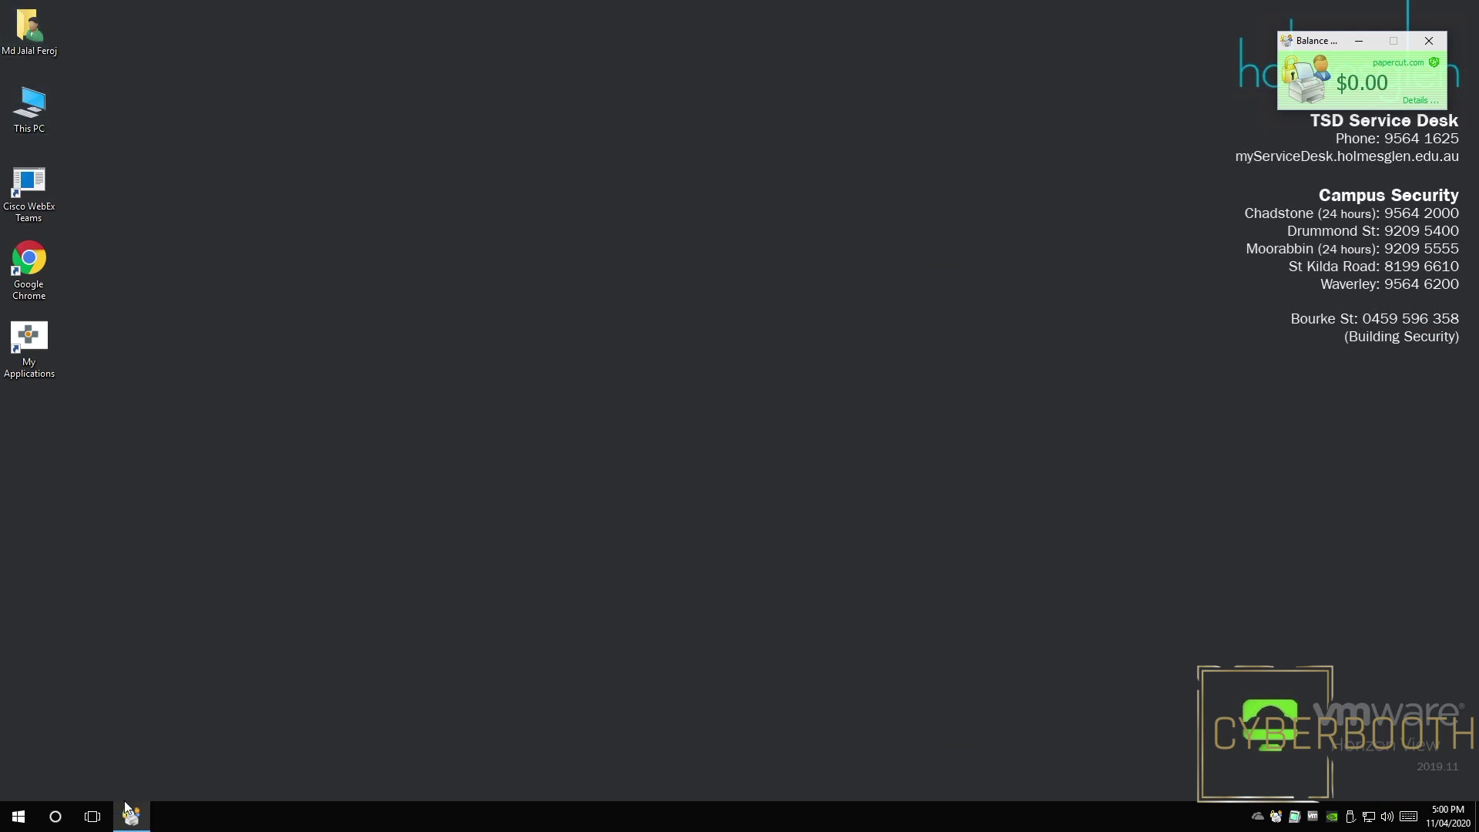
pyautogui.moveTo(137, 823)
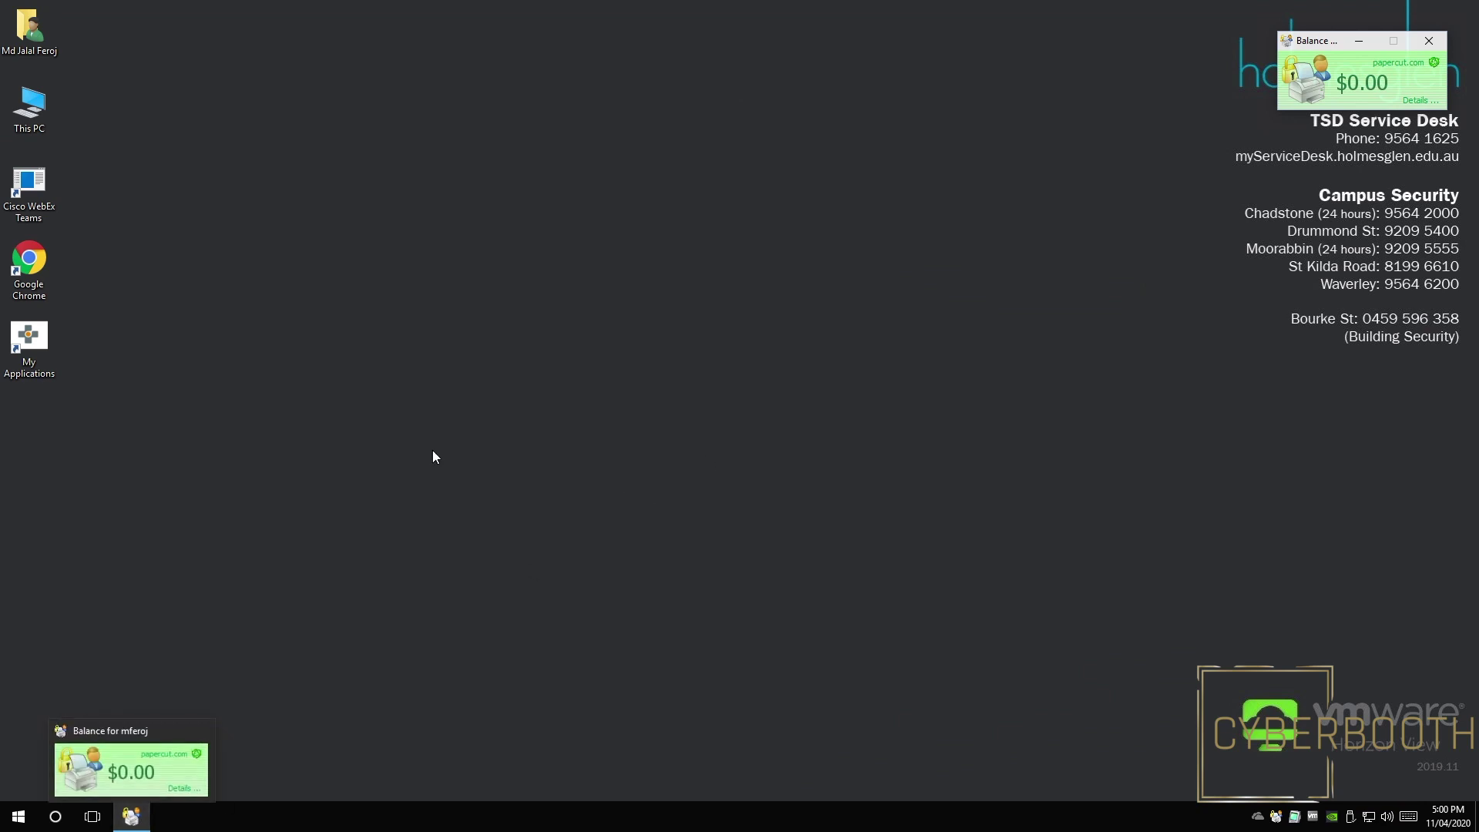
pyautogui.doubleClick(33, 108)
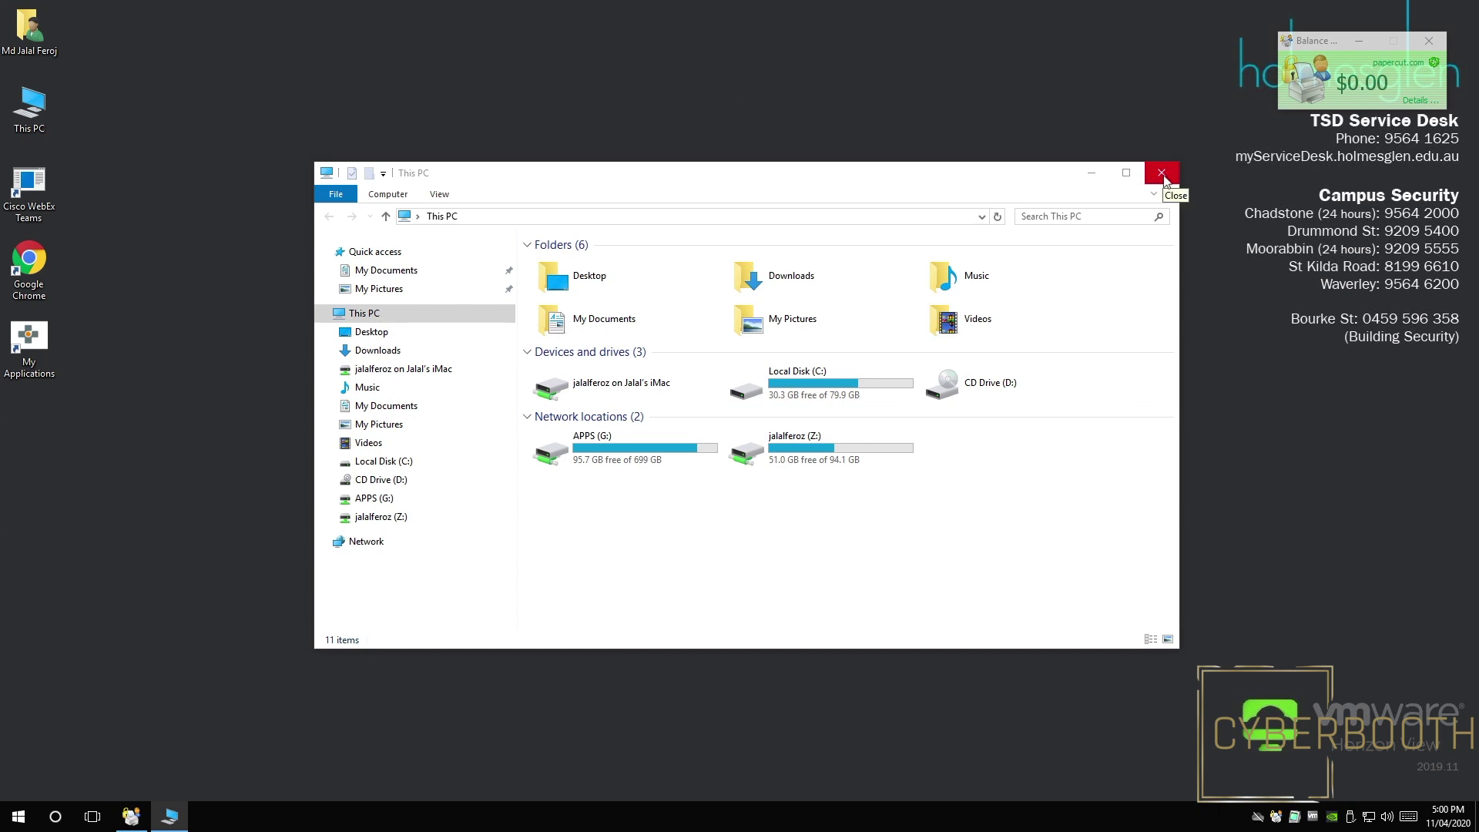
pyautogui.click(1161, 174)
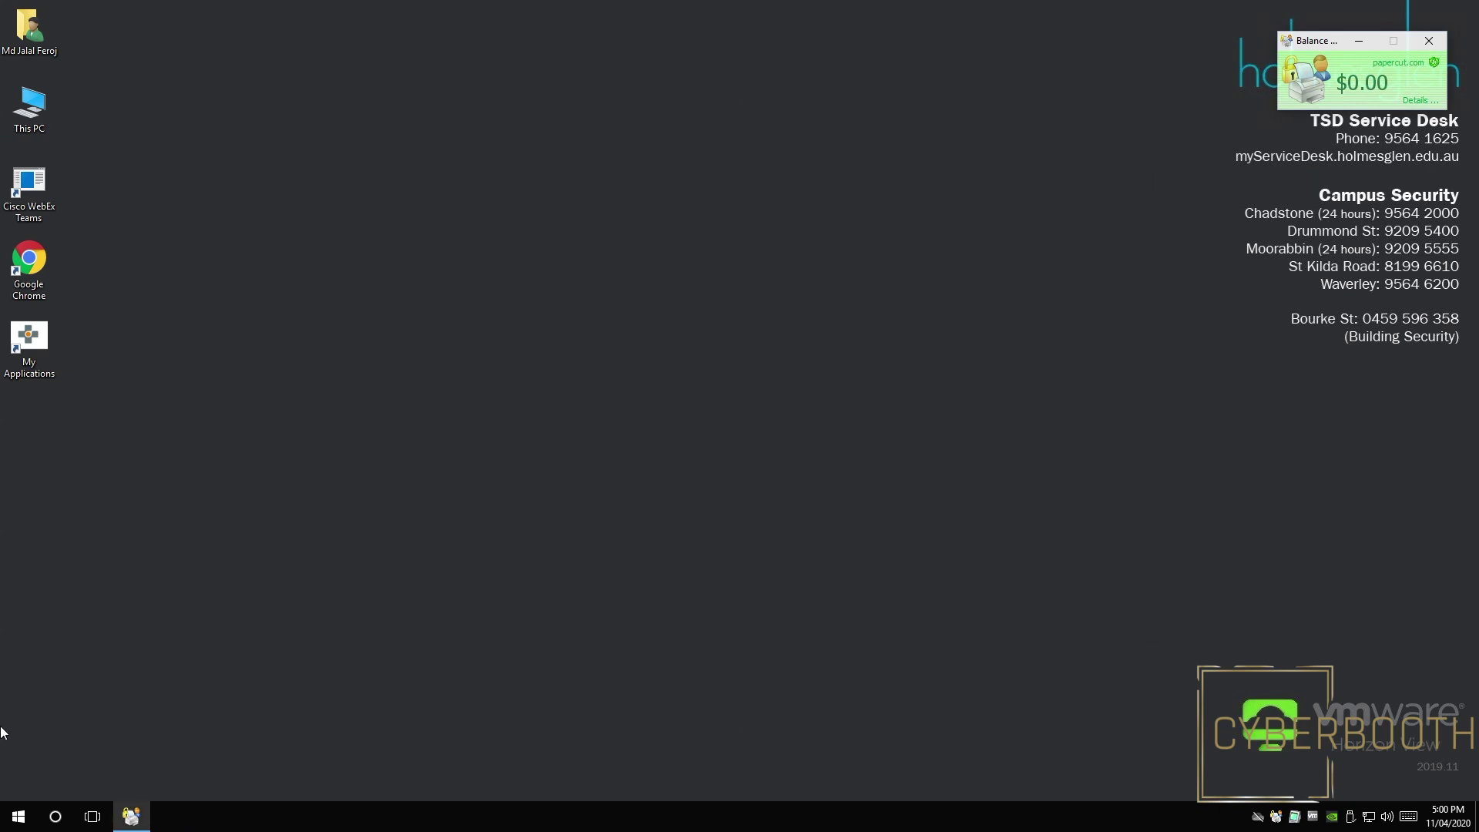
pyautogui.click(42, 336)
pyautogui.doubleClick(43, 336)
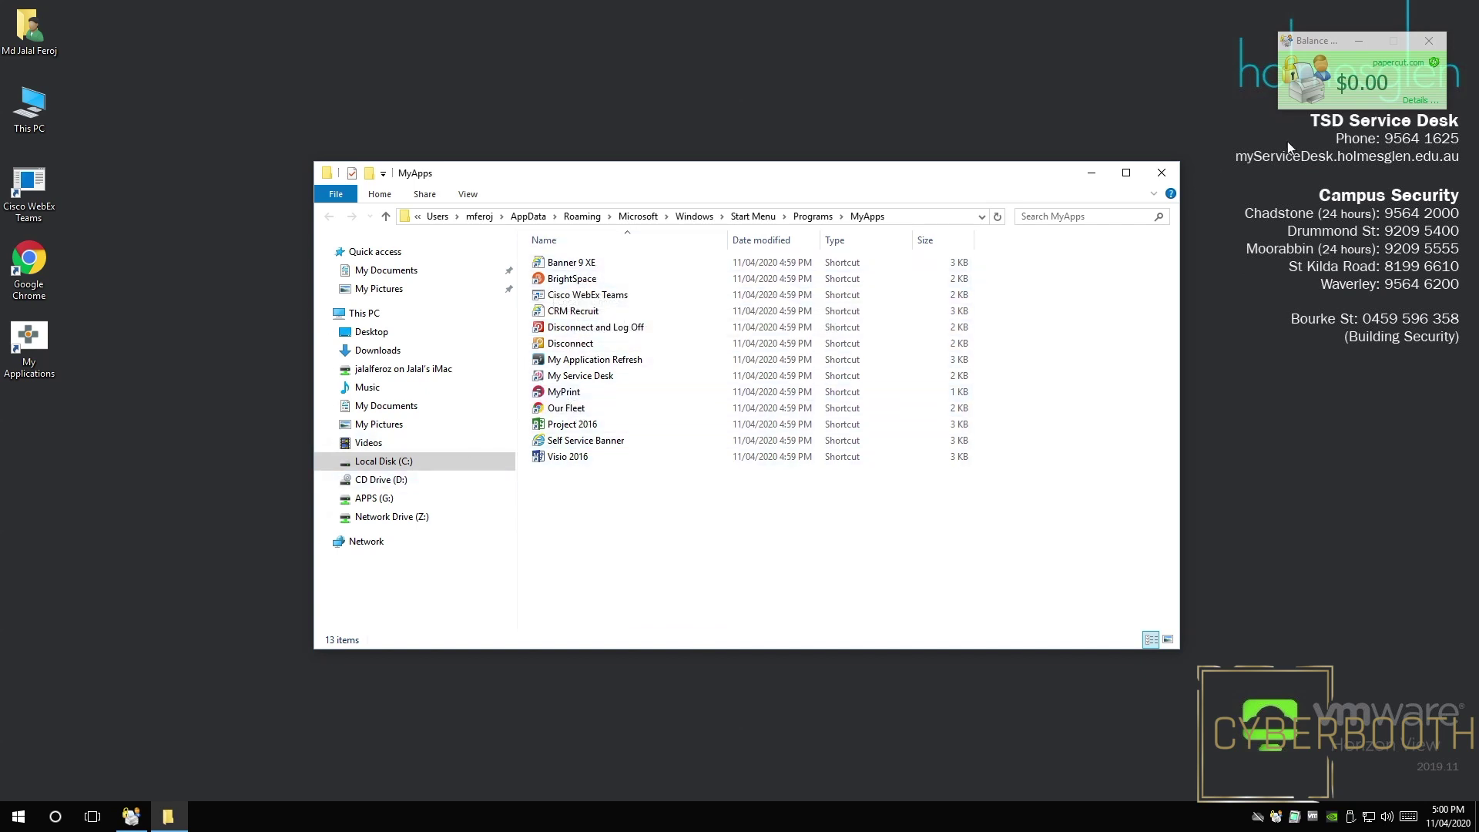
pyautogui.click(1162, 174)
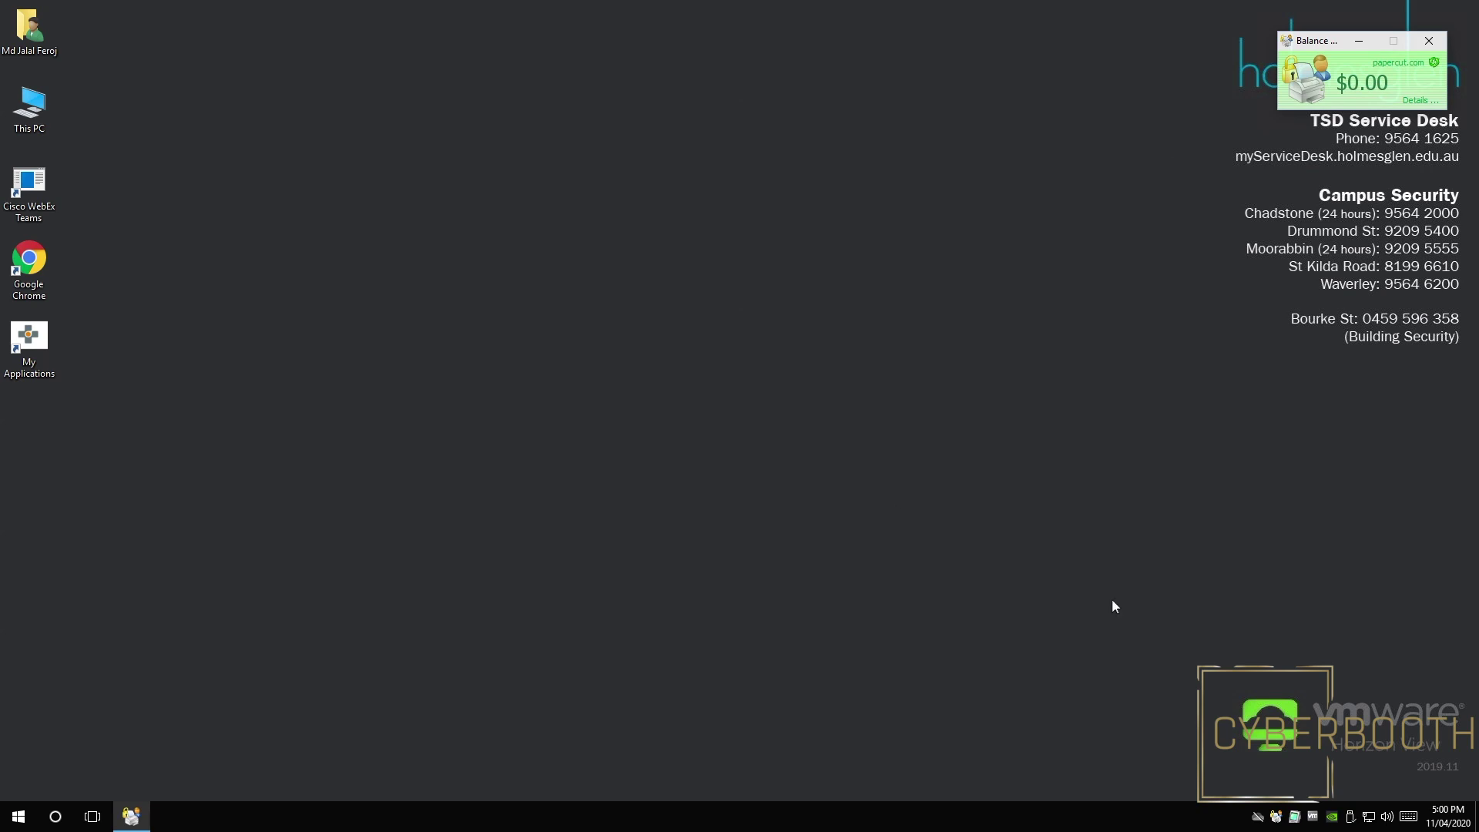
# Bring the update-ready notice forward, close VMware Fusion, and move the Applications and installer windows aside
pyautogui.moveTo(23, 822)
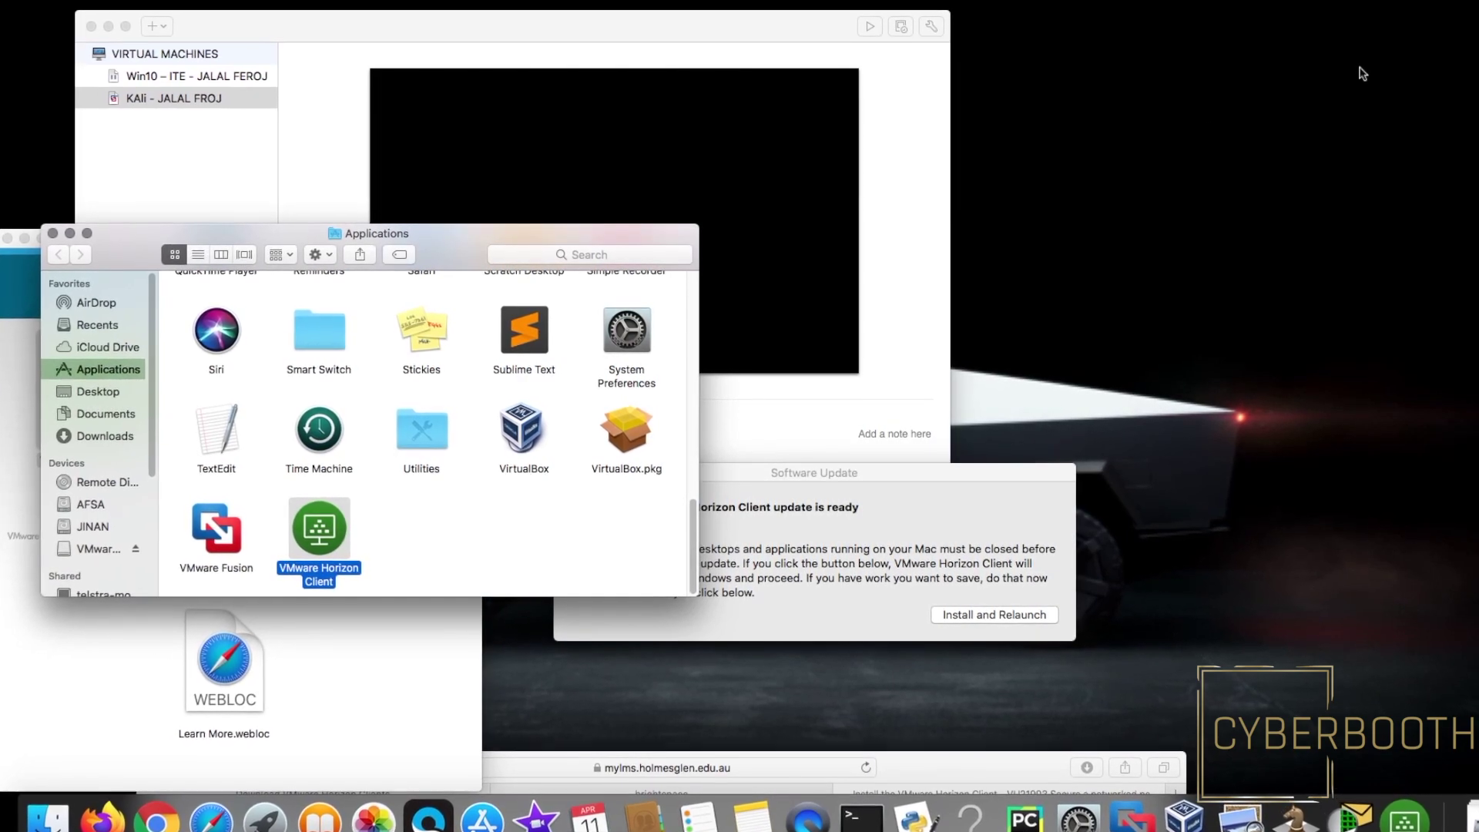
pyautogui.click(1009, 624)
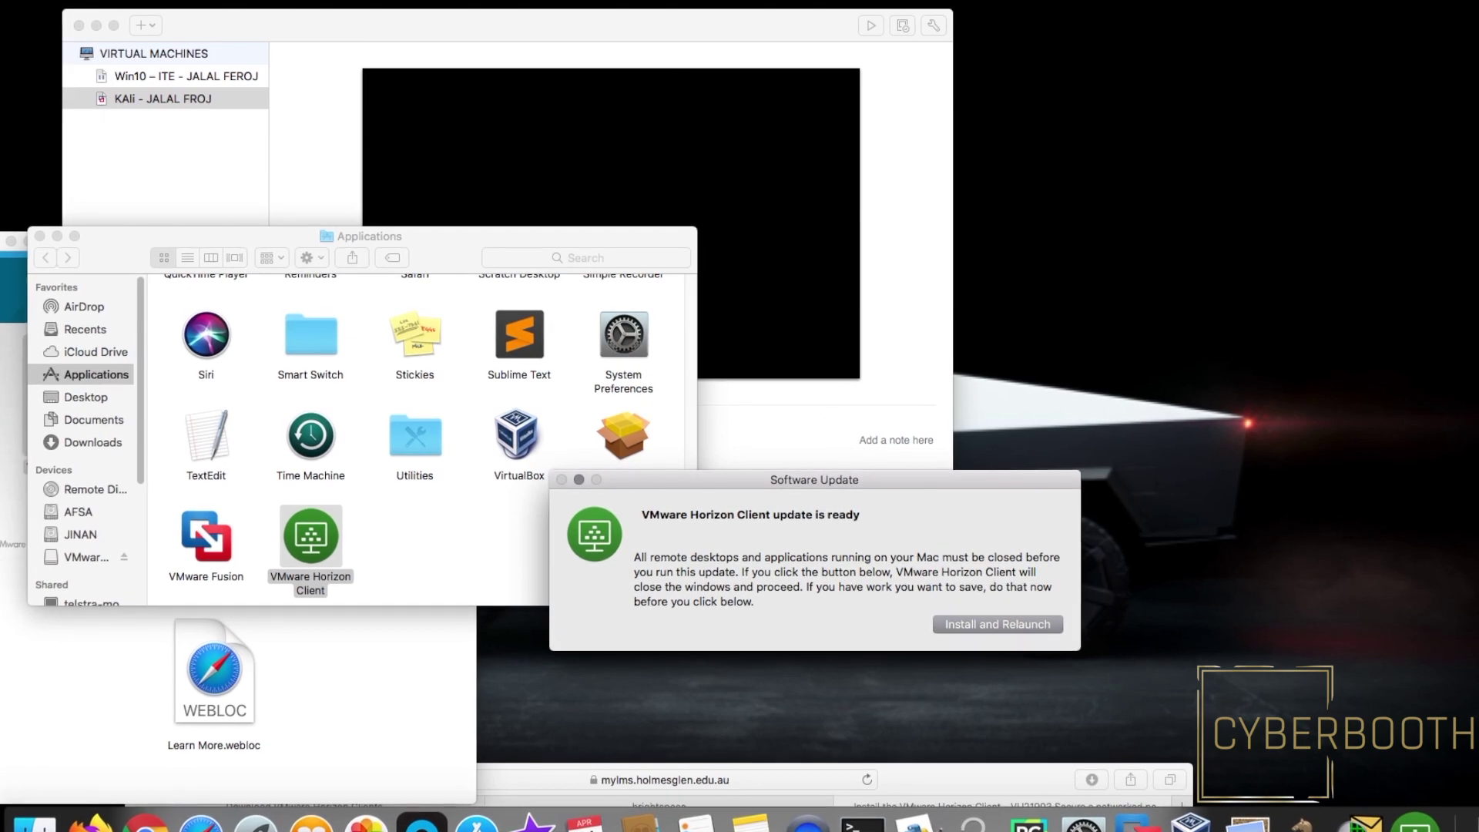
pyautogui.click(76, 26)
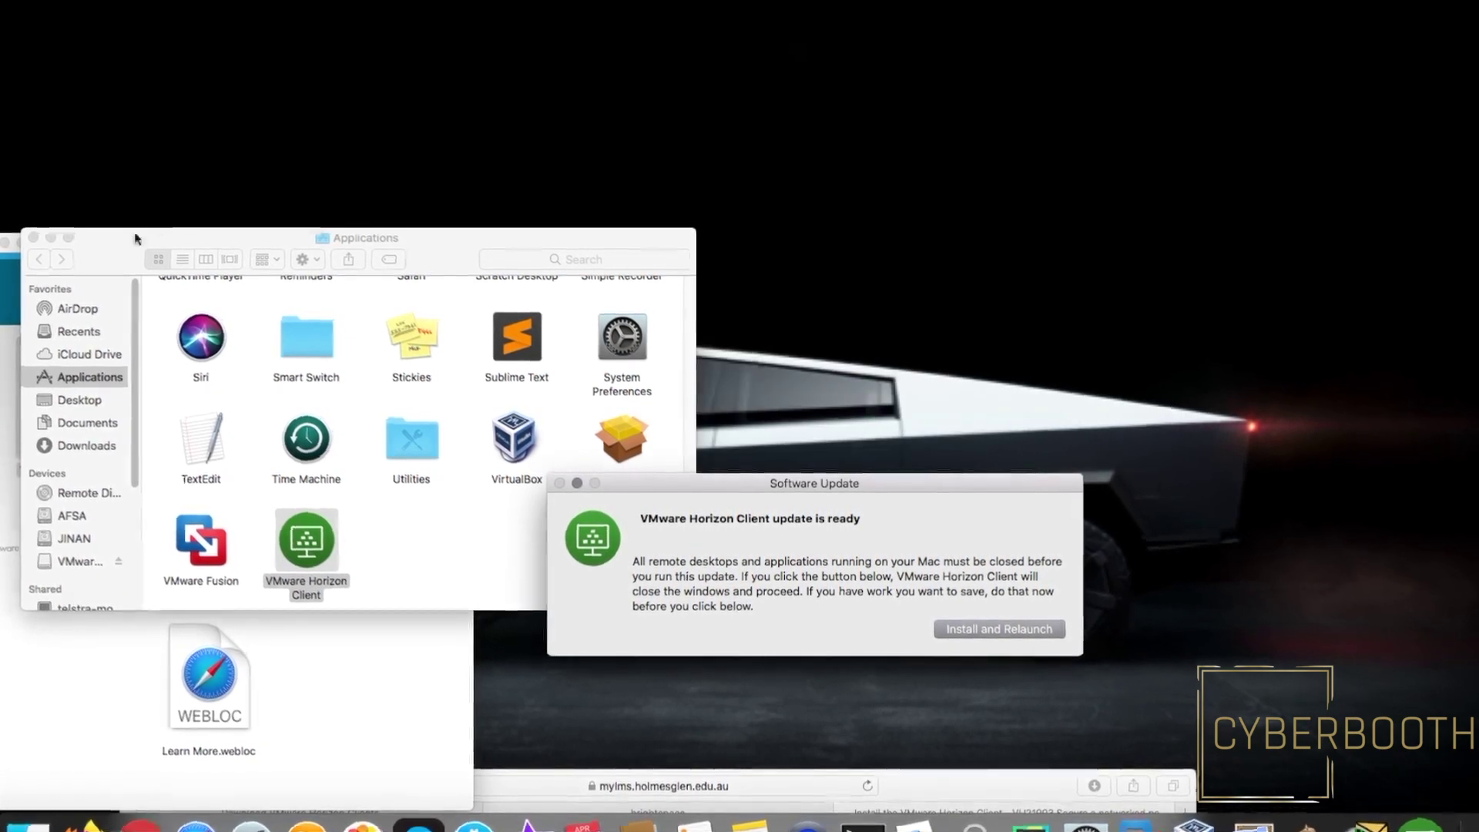
pyautogui.moveTo(139, 238); pyautogui.dragTo(592, 20)
pyautogui.moveTo(289, 239); pyautogui.dragTo(424, 5)
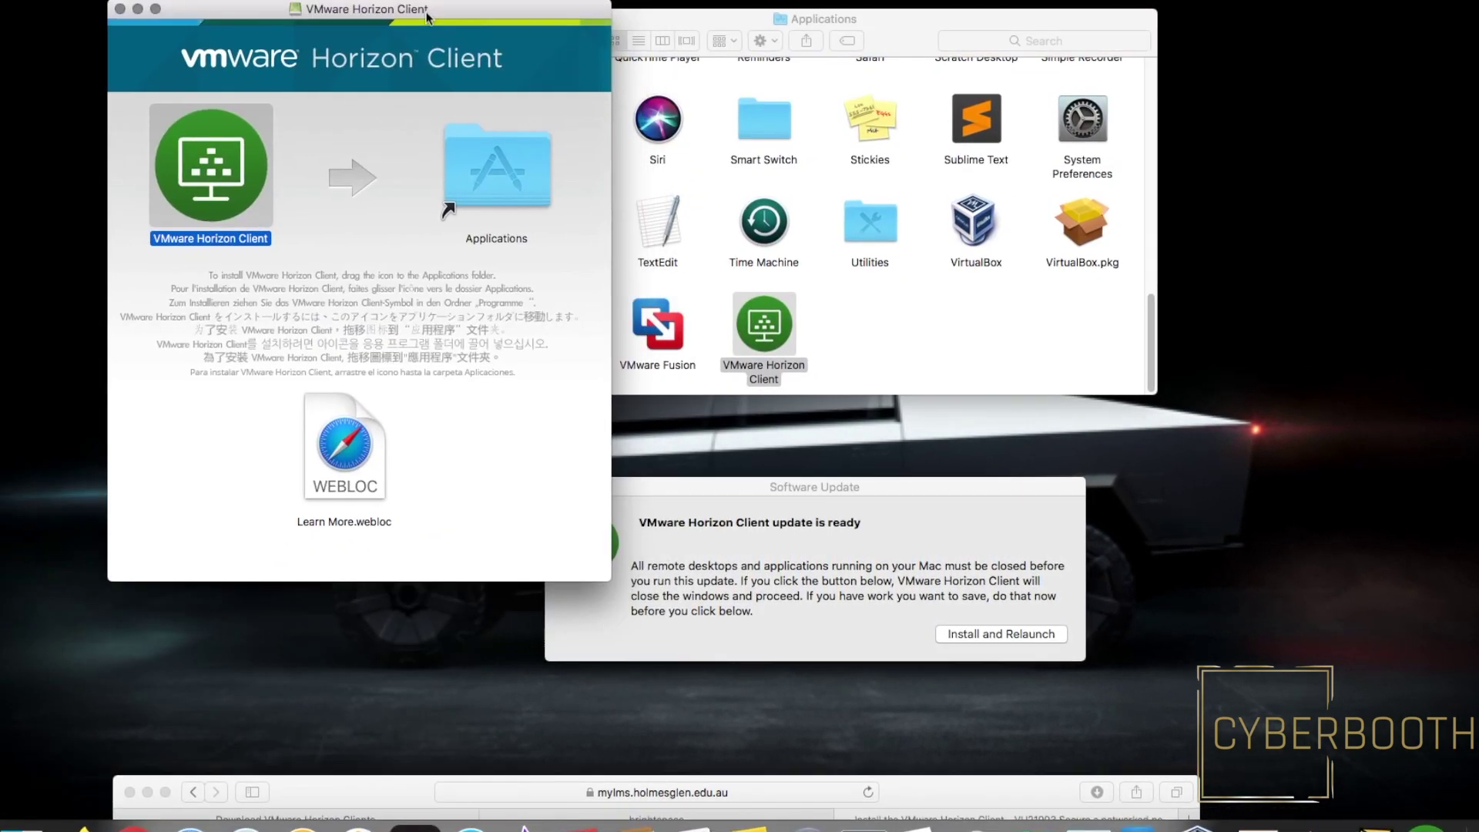
# Dismiss the Horizon Client Dock menu, close the installer window, and install the update with relaunch
pyautogui.rightClick(1428, 828)
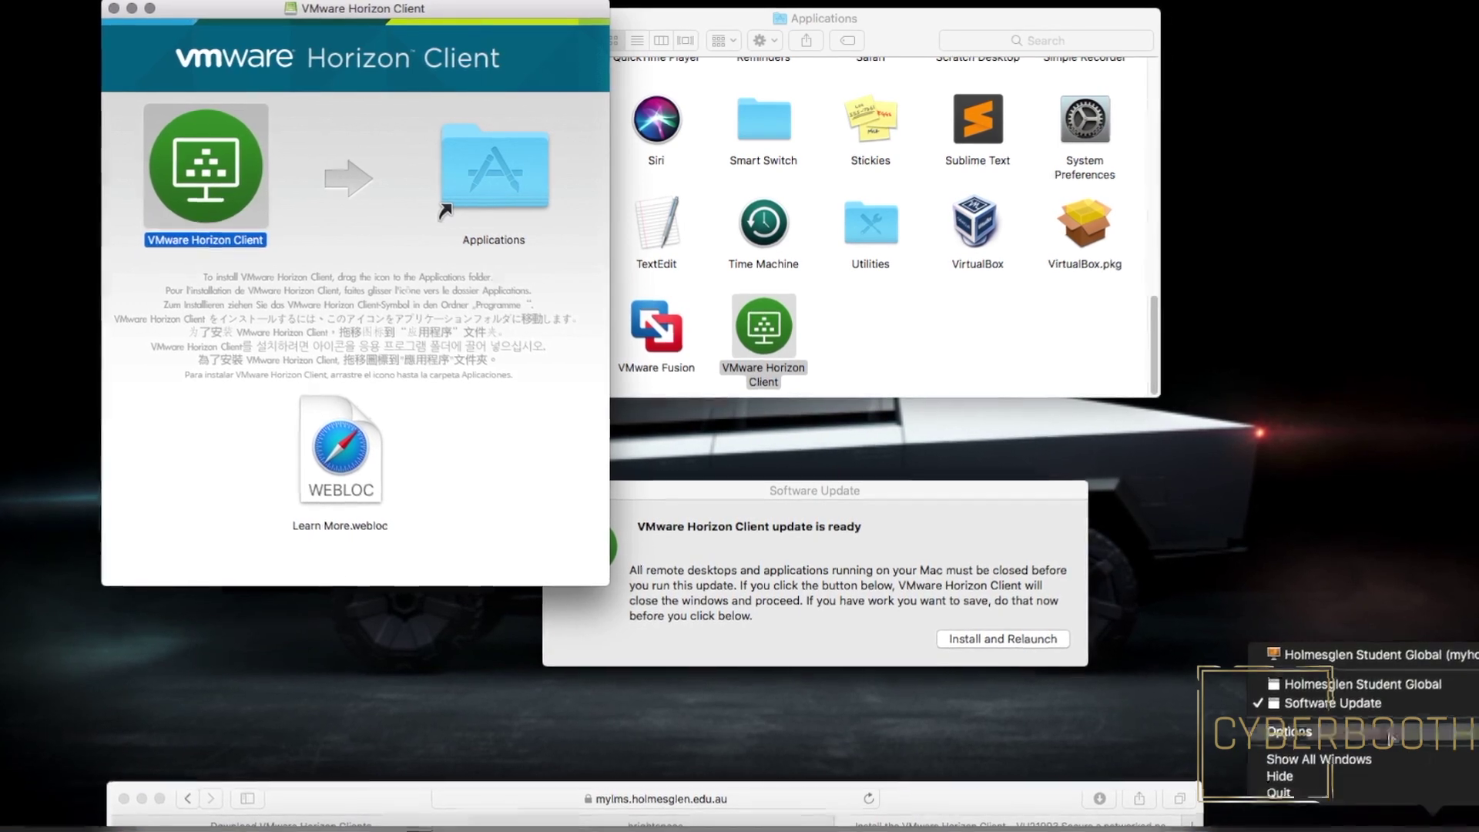
pyautogui.moveTo(1291, 734)
pyautogui.click(1204, 738)
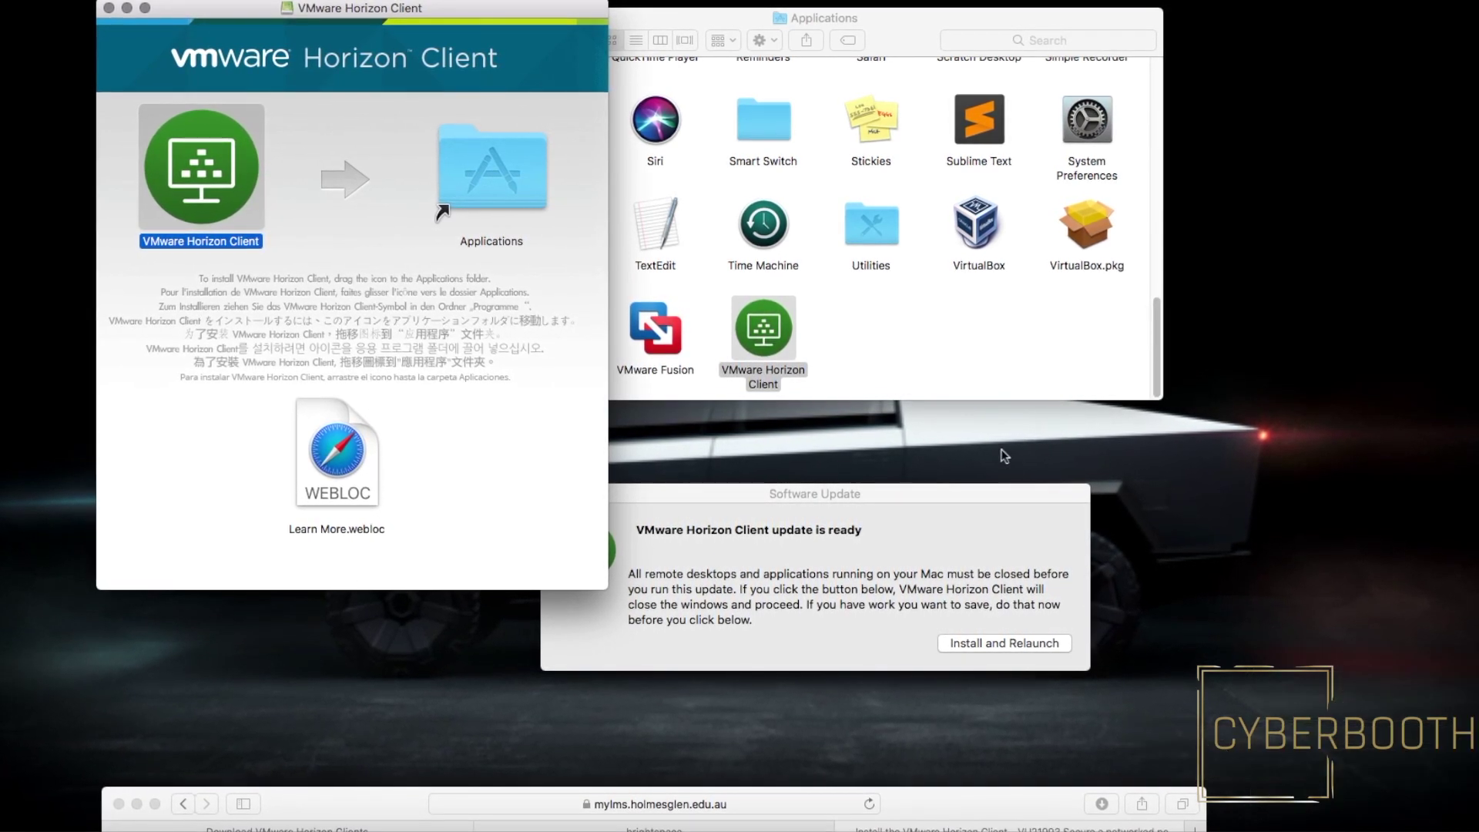
pyautogui.click(107, 8)
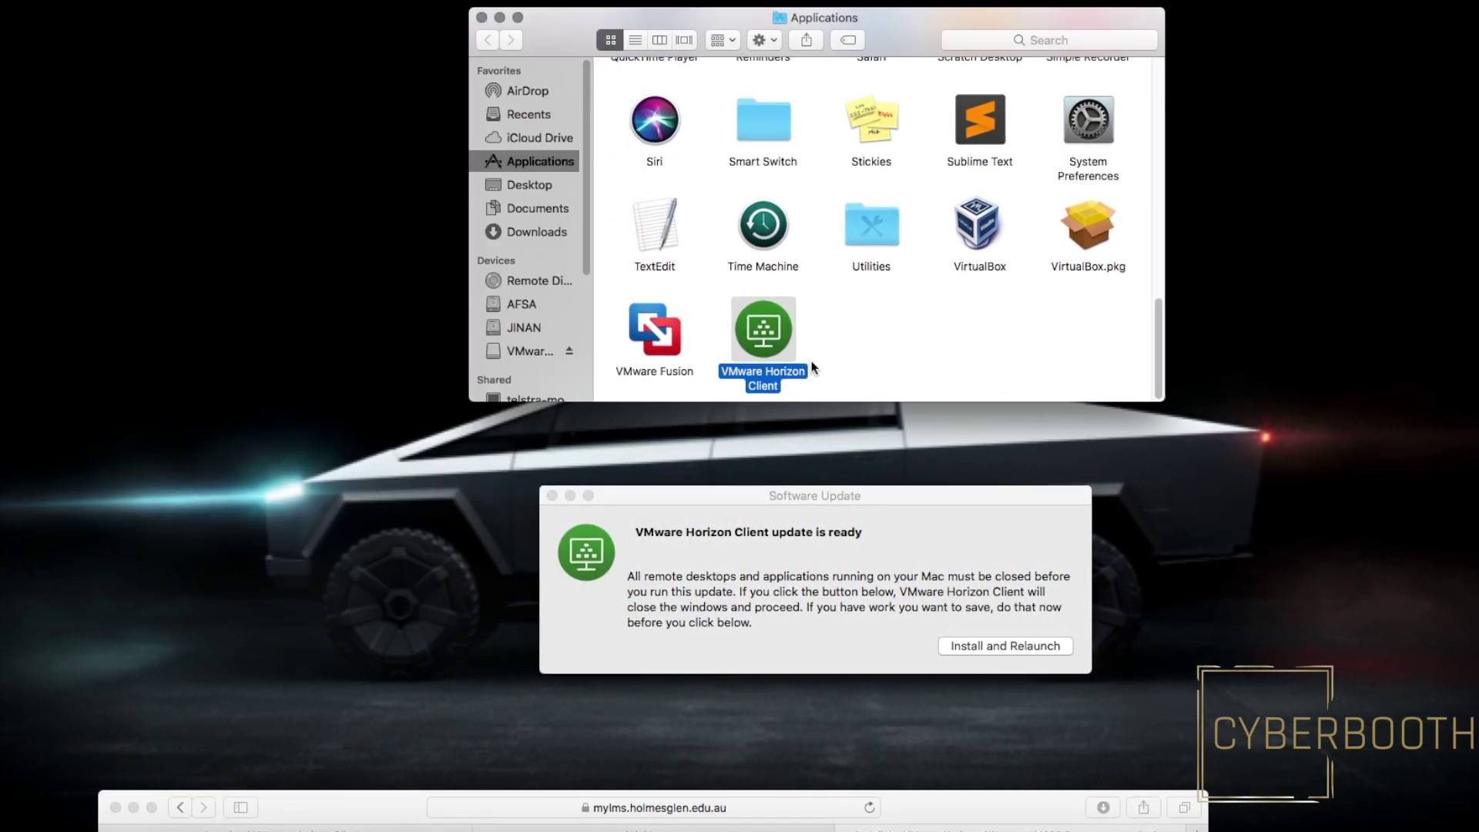
pyautogui.click(1009, 649)
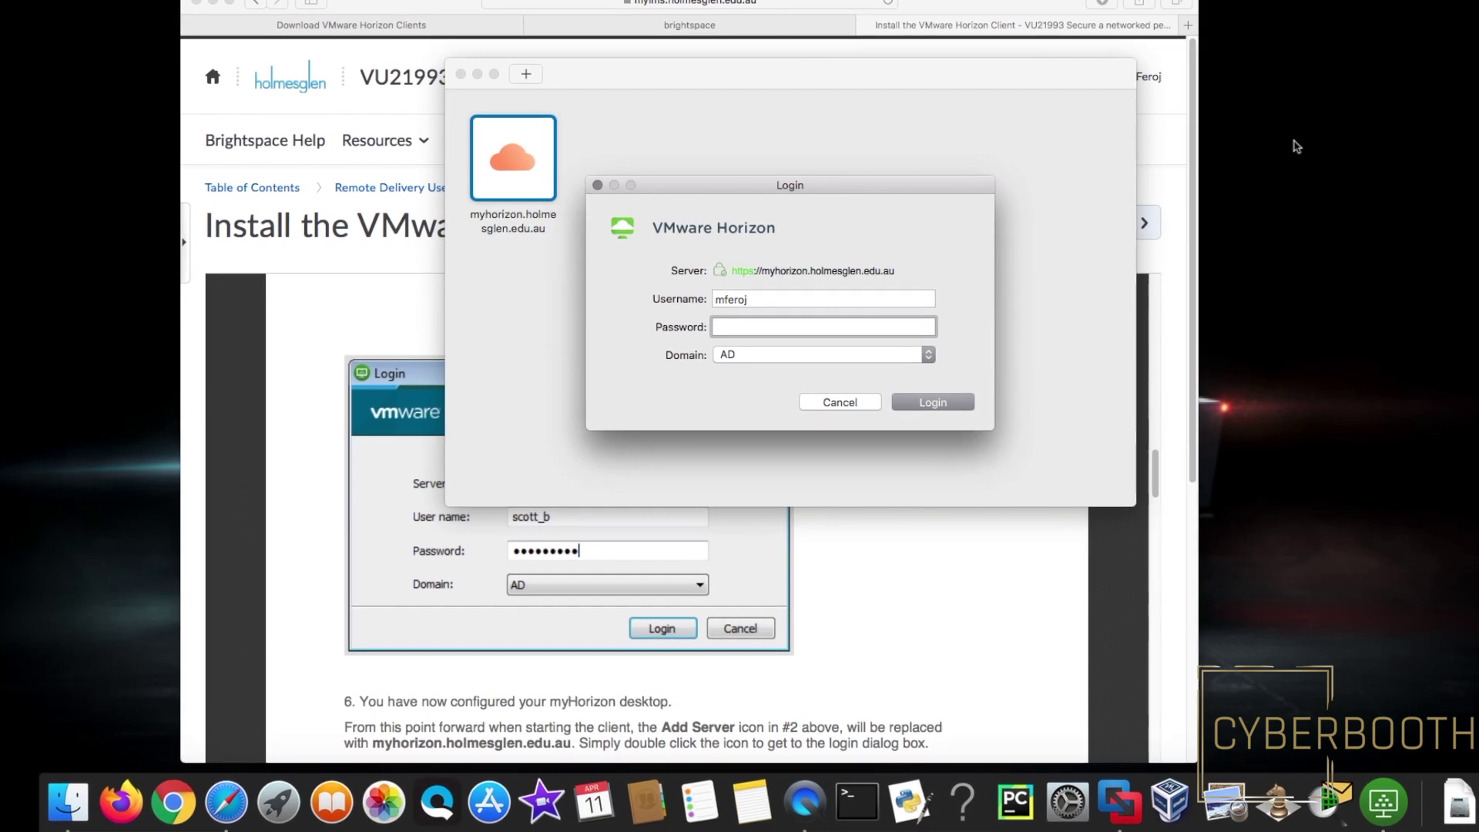
# Enter the account password and log back in to the Holmesglen server
pyautogui.write('•••••••')
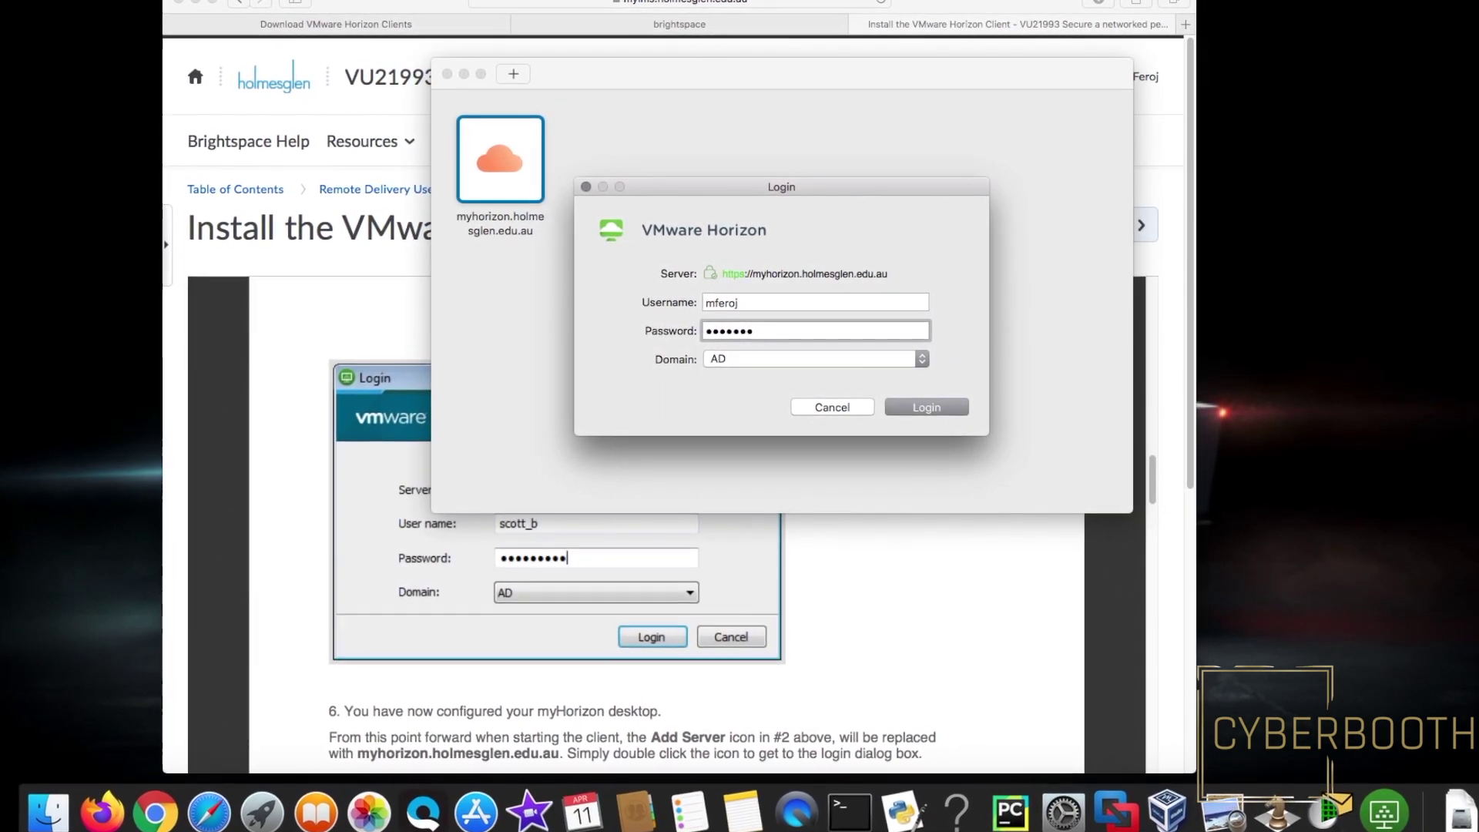
pyautogui.write('•')
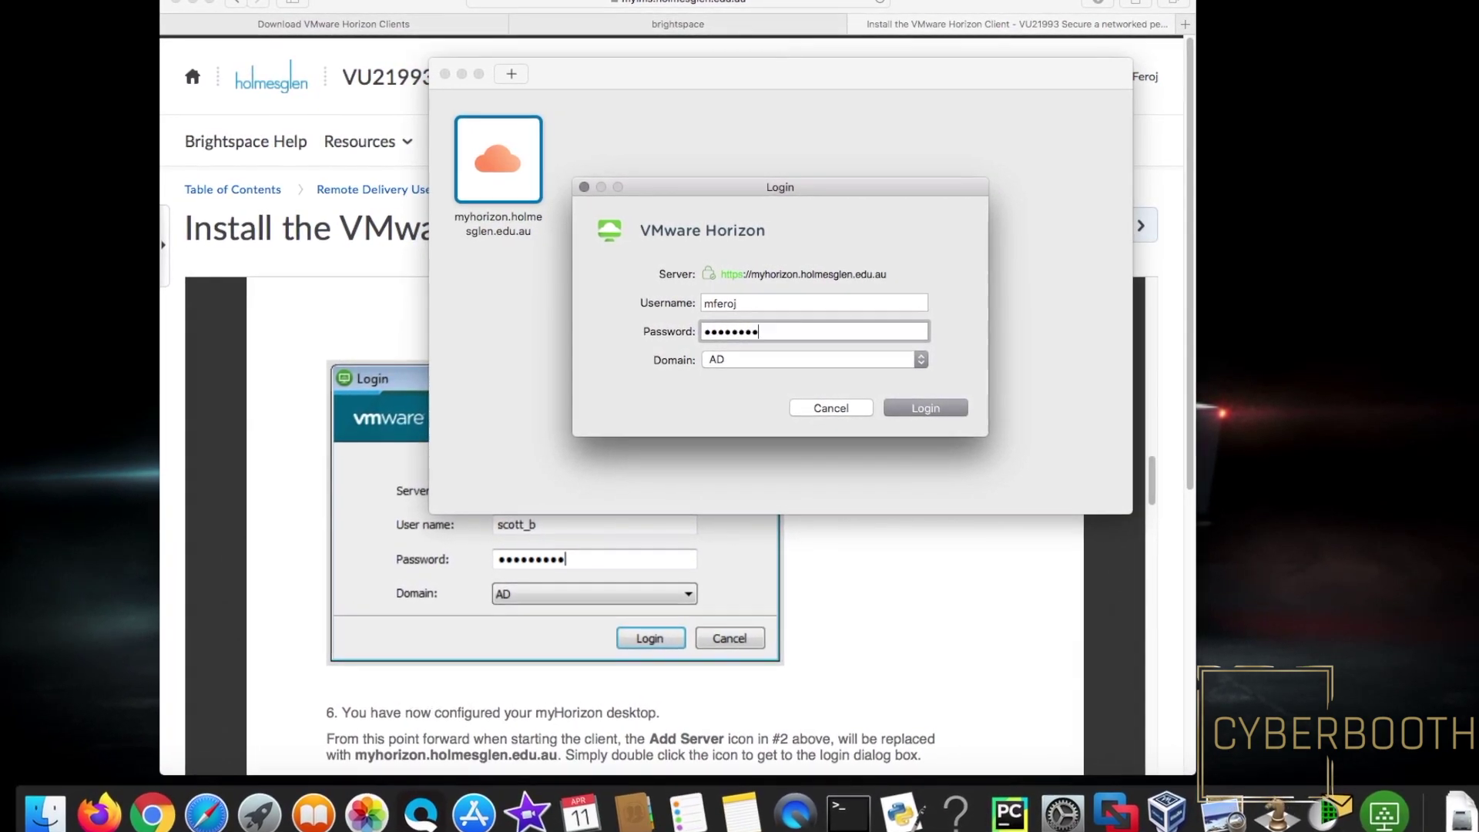
pyautogui.click(946, 410)
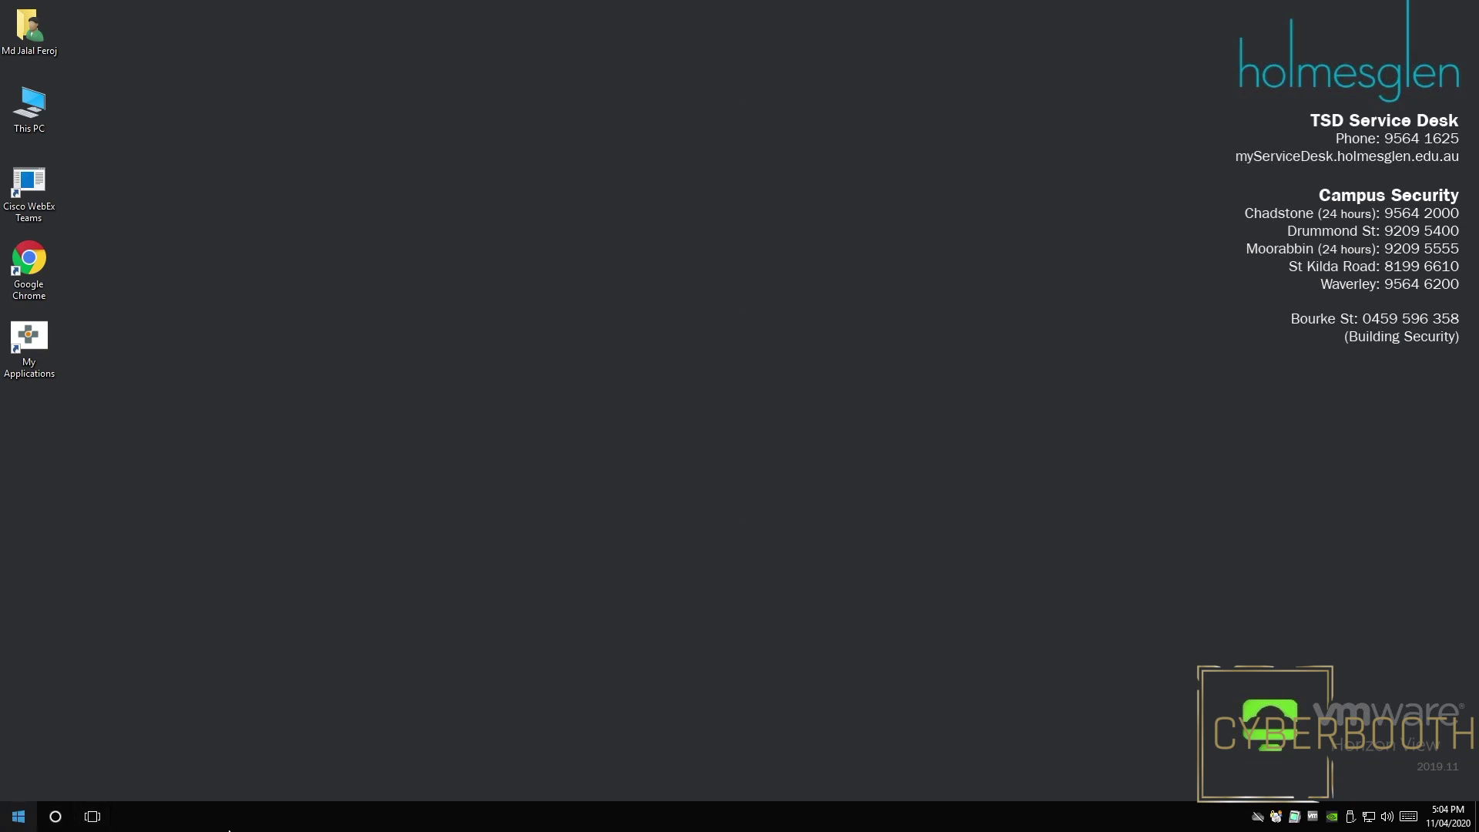
# Close the Mac's Applications folder window to reveal the Brightspace install guide
pyautogui.moveTo(258, 827)
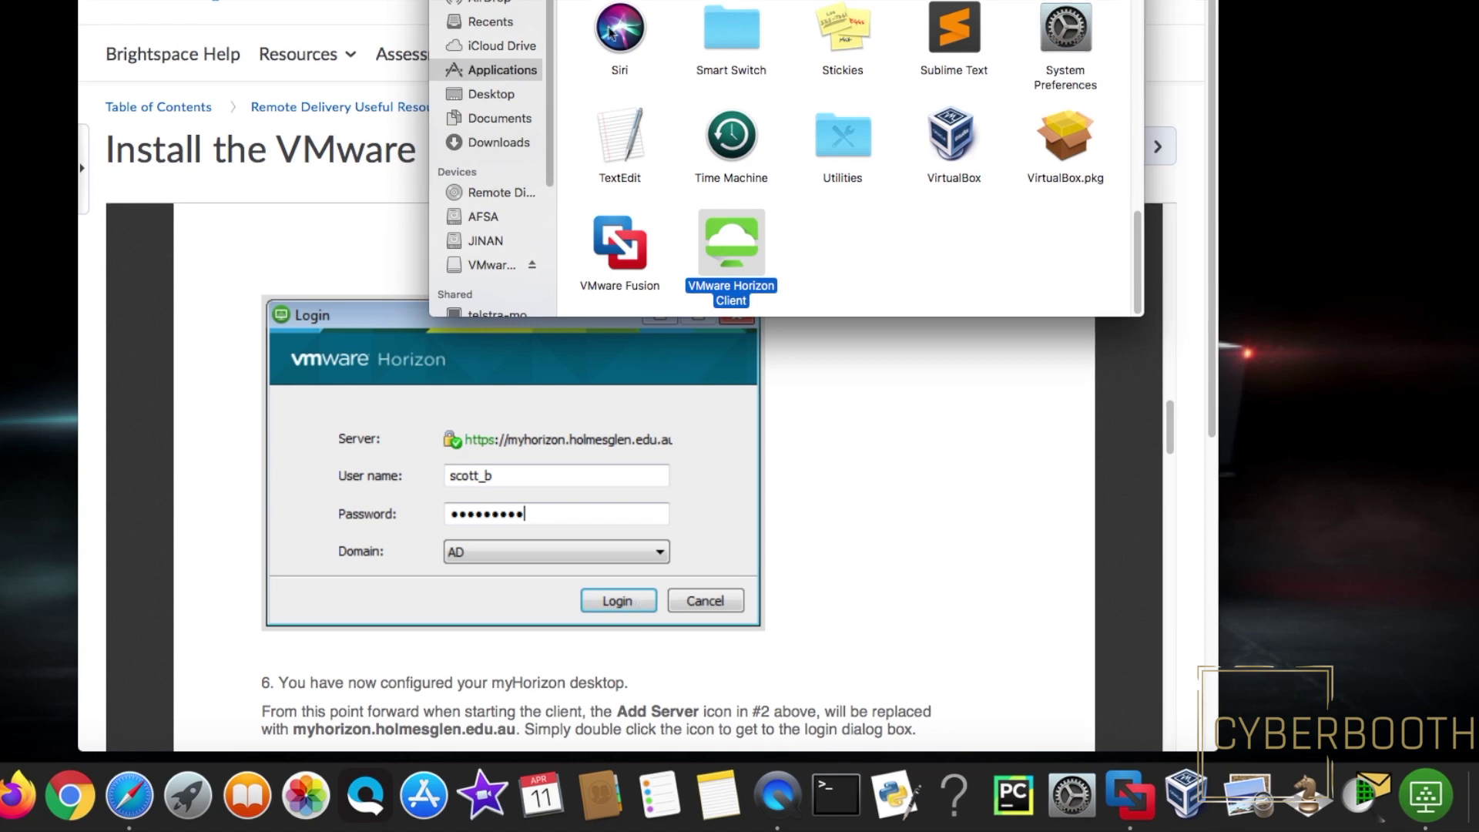
pyautogui.press('super+w')
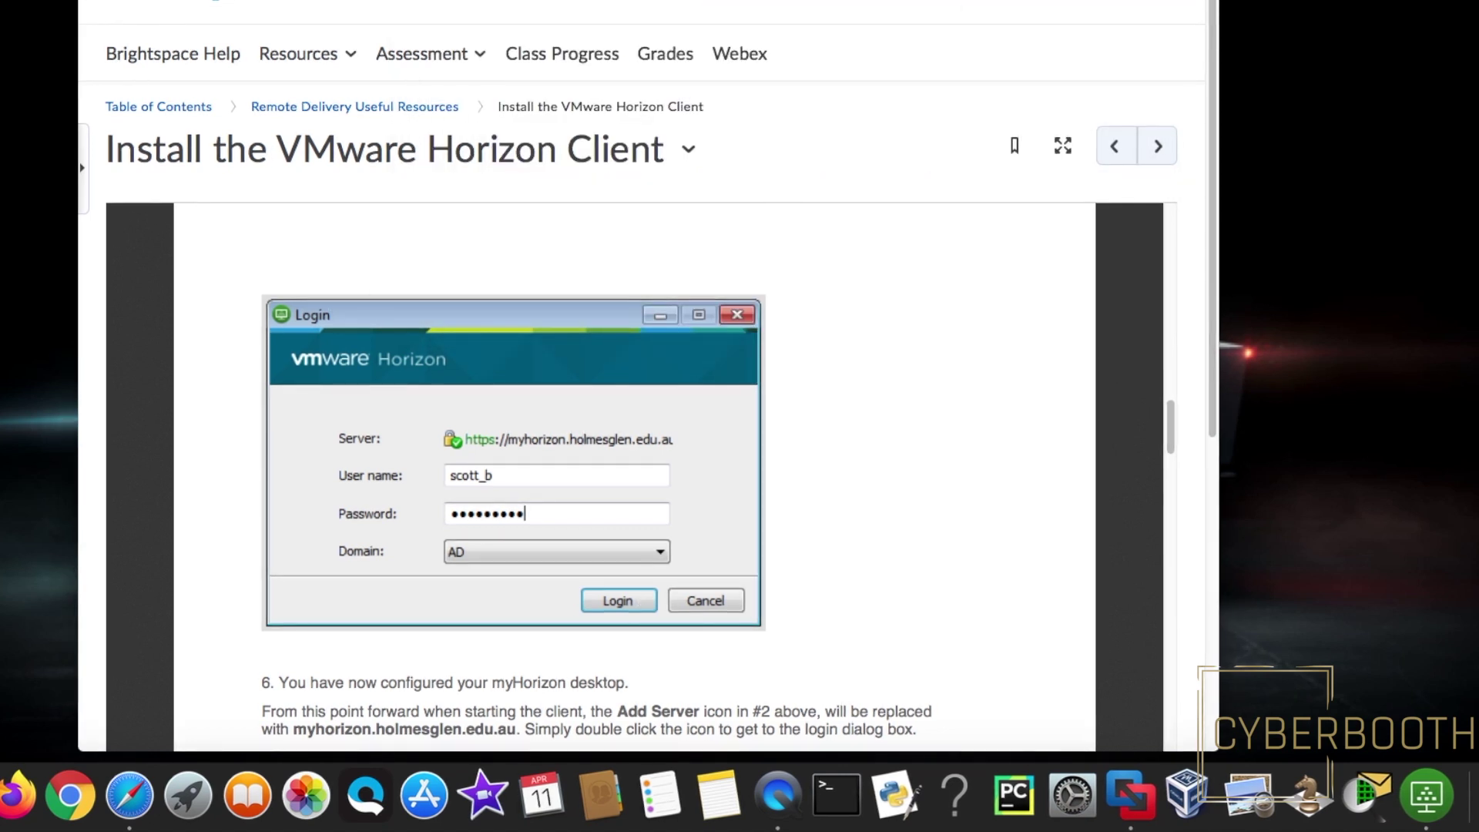